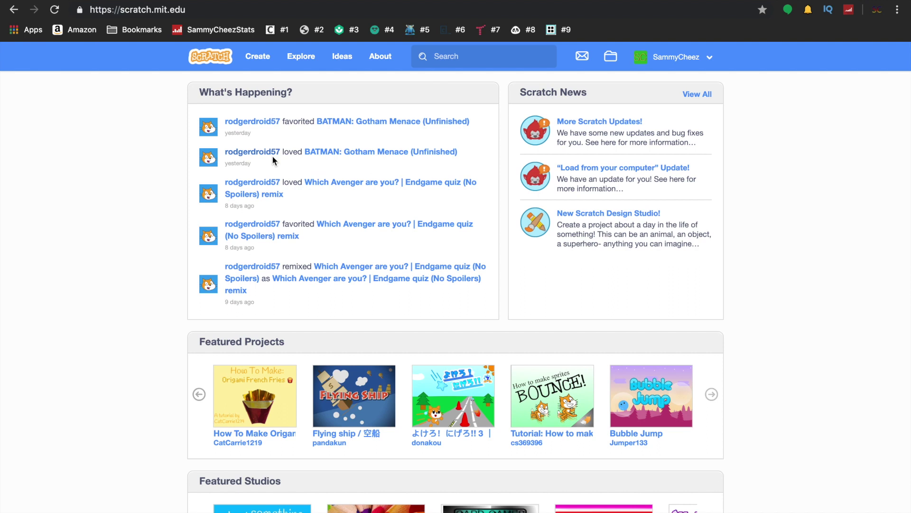
- Go to your own Scratch profile page from the account menu, then select the address bar
left_click(673, 58)
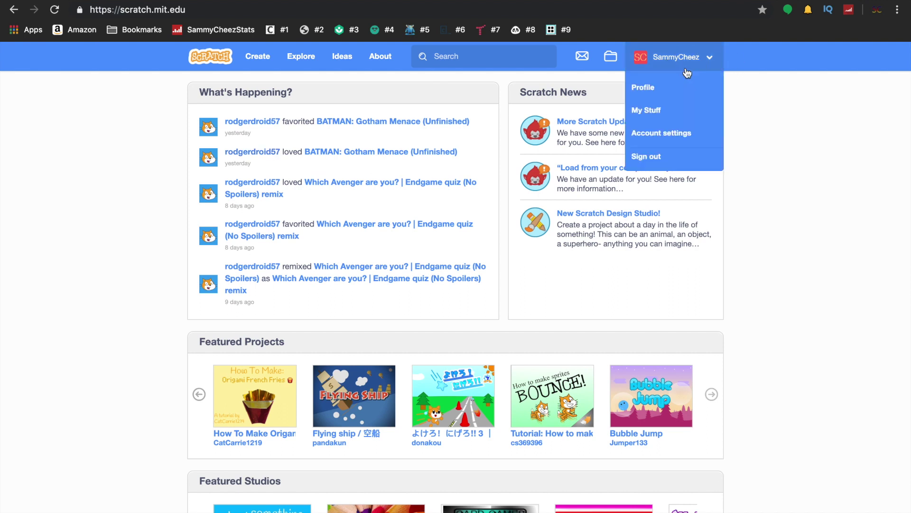
left_click(659, 91)
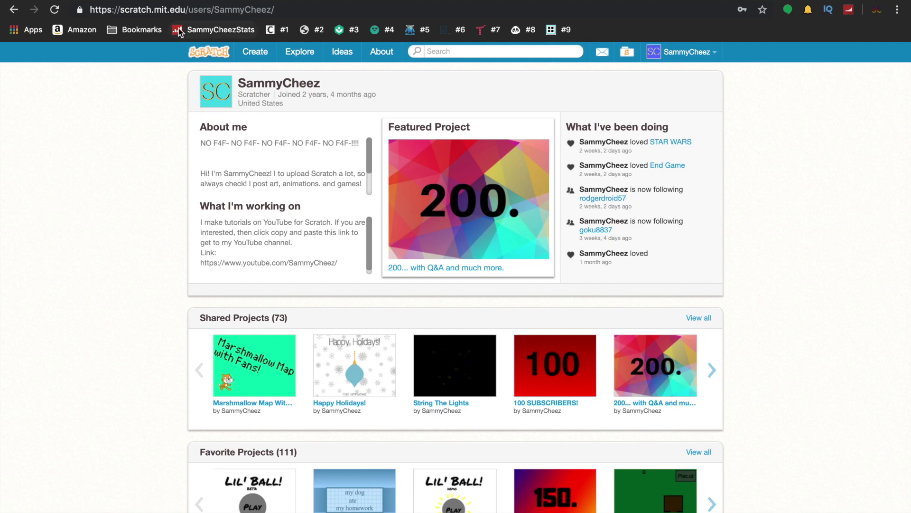
left_click(195, 8)
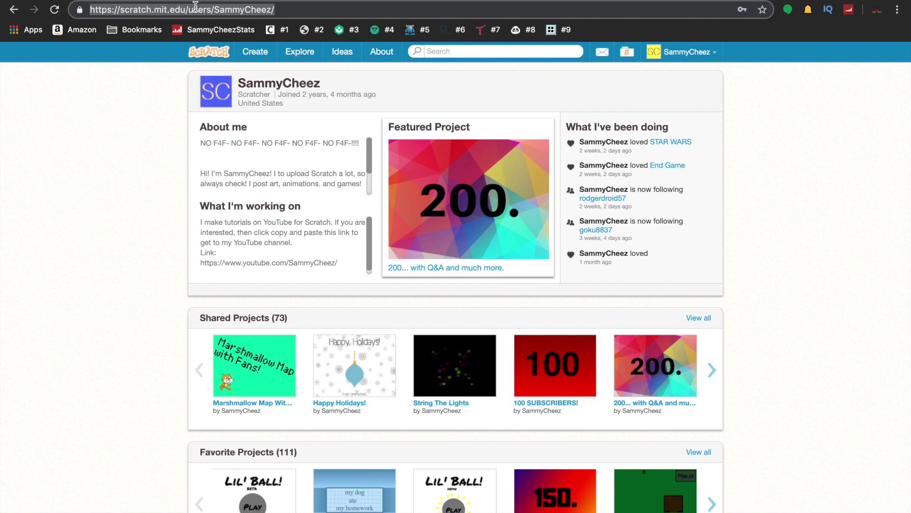
type("giphy")
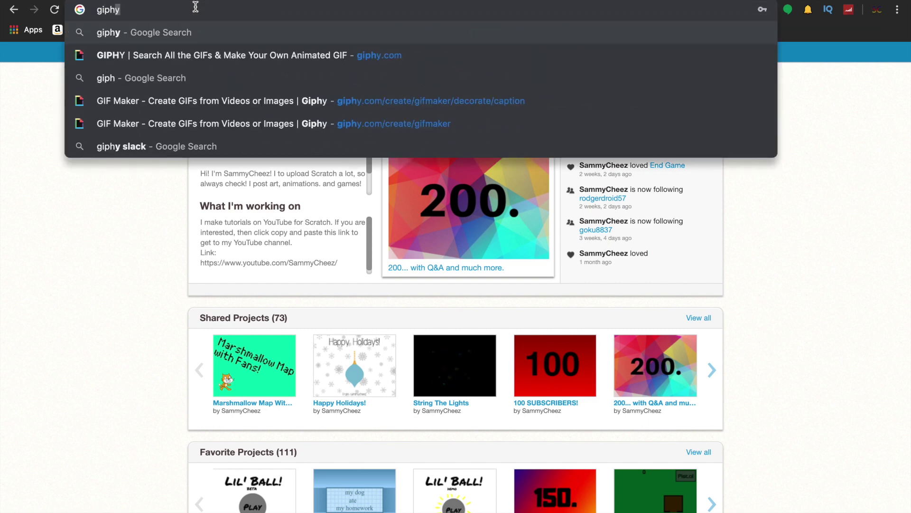
- Load giphy.com from the address-bar suggestion and go to the GIPHY sign-in page
key("Down")
key("Return")
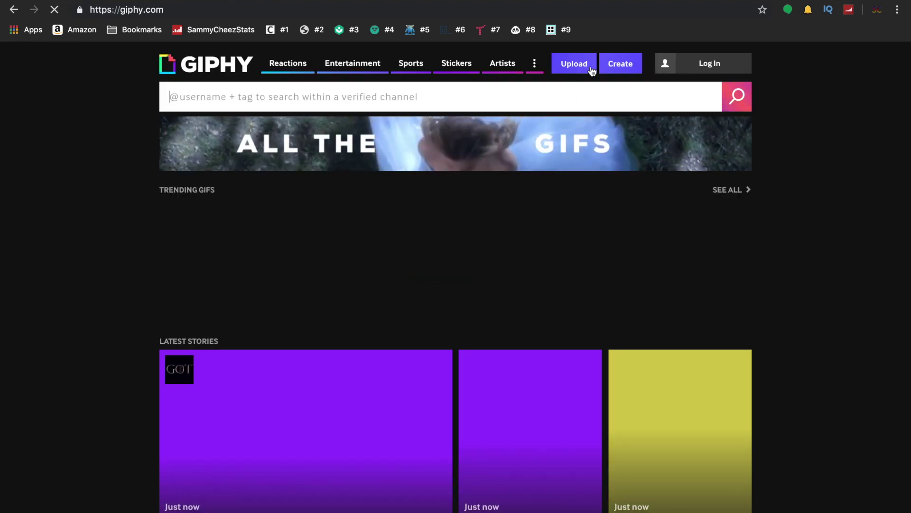
left_click(710, 63)
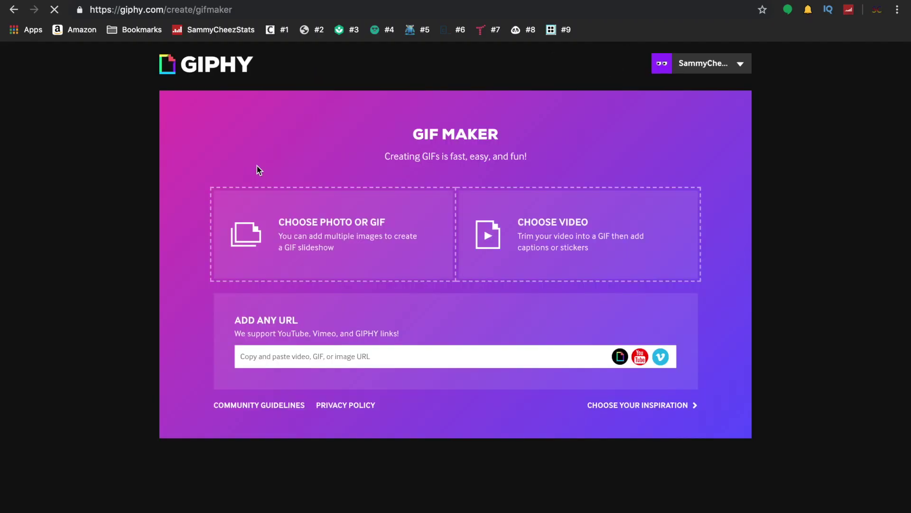
- Upload Image.png from the Desktop folder as the GIF source
left_click(328, 249)
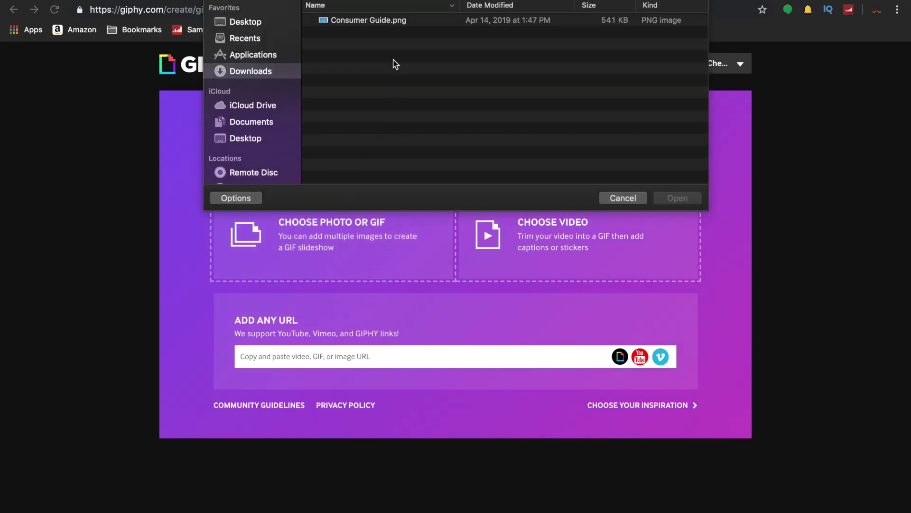
left_click(261, 57)
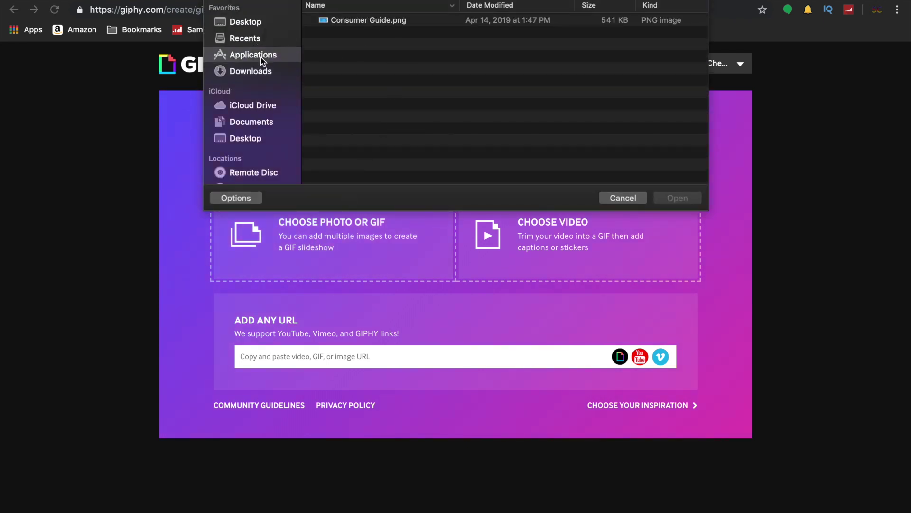
left_click(254, 140)
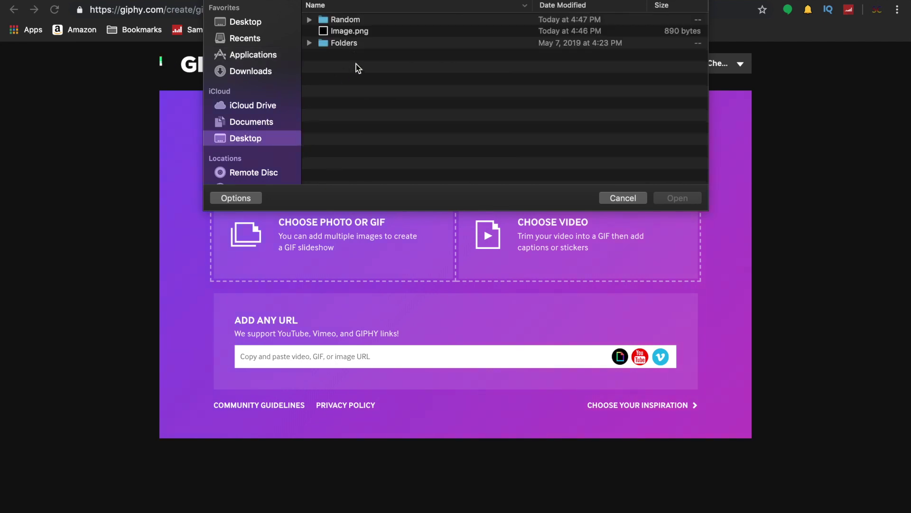
left_click(365, 36)
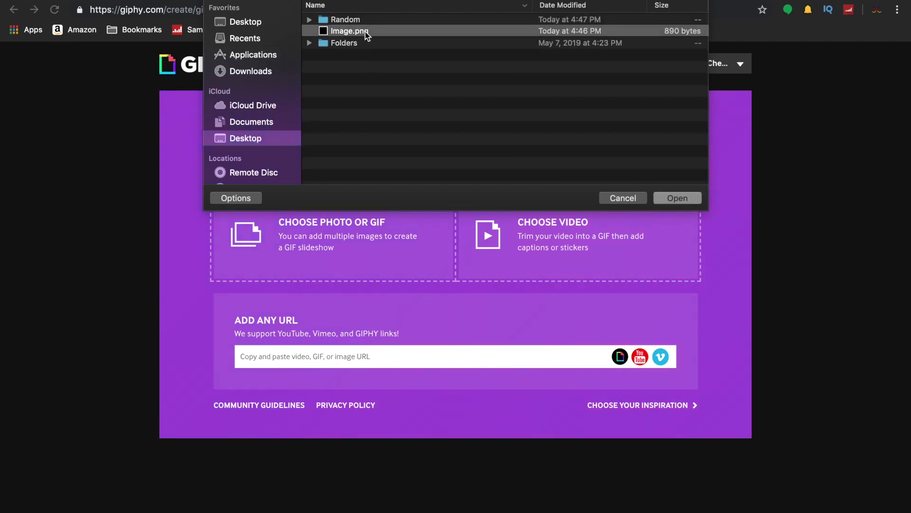
double_click(365, 34)
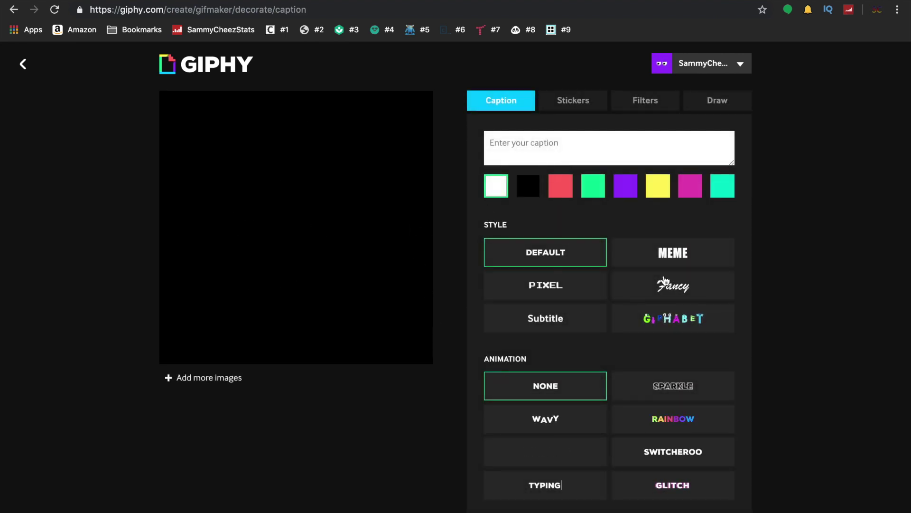
scroll(596, 330, "down", 1)
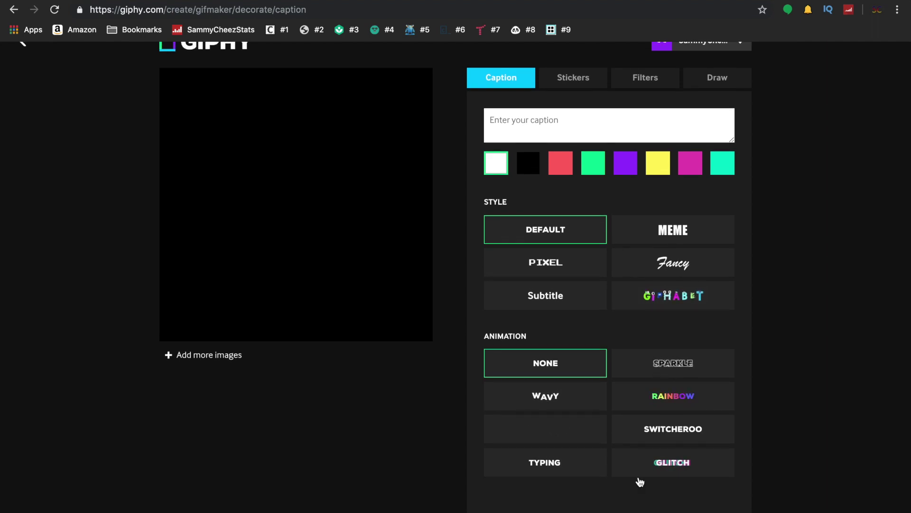
- Add a glitch-animated caption, enlarge it to the image width, and keep its colour white after trying teal
left_click(673, 468)
scroll(367, 202, "up", 1)
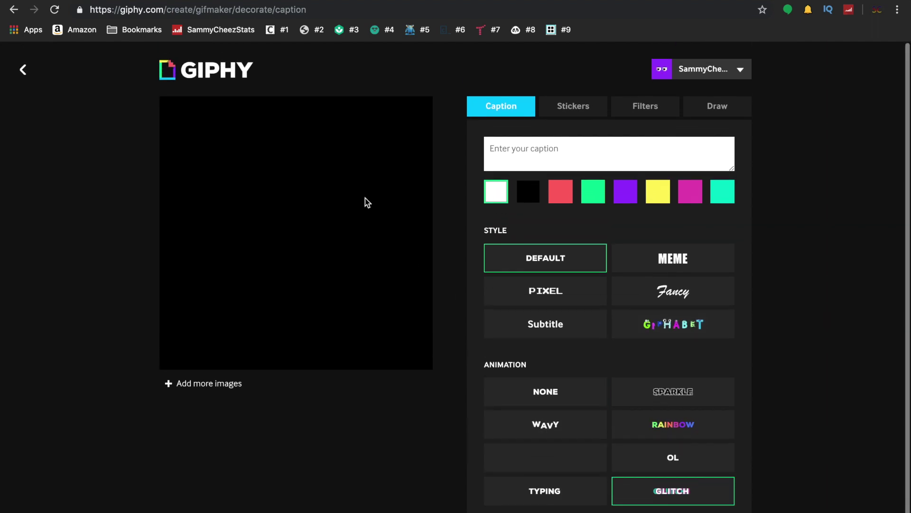
left_click(548, 141)
type("SammyCh")
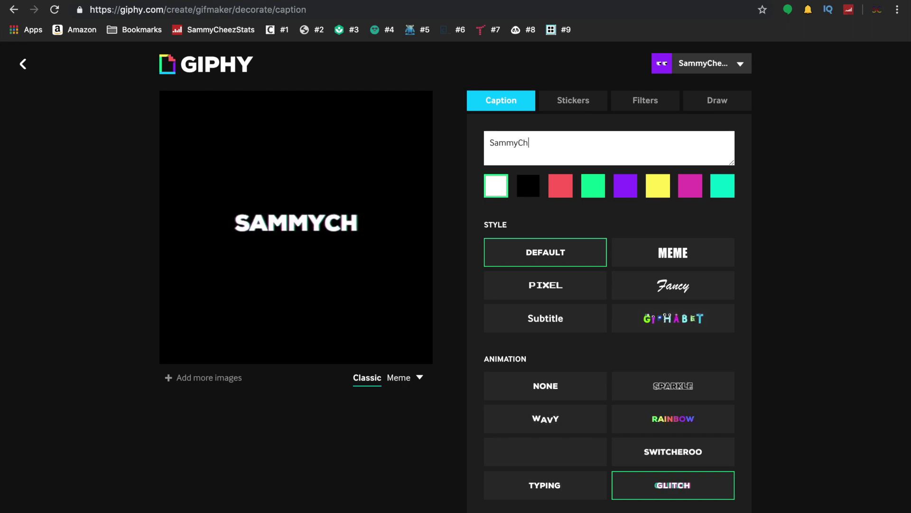
type("eez")
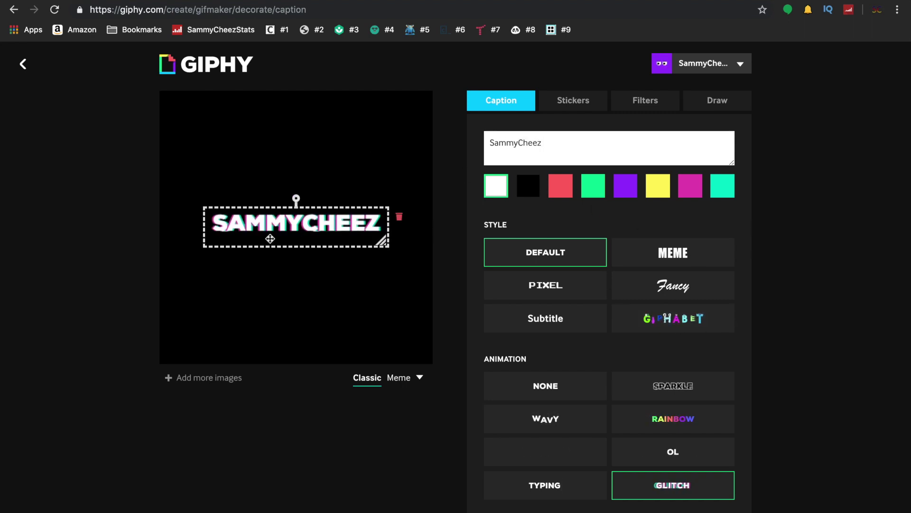
left_click_drag(383, 243, 421, 270)
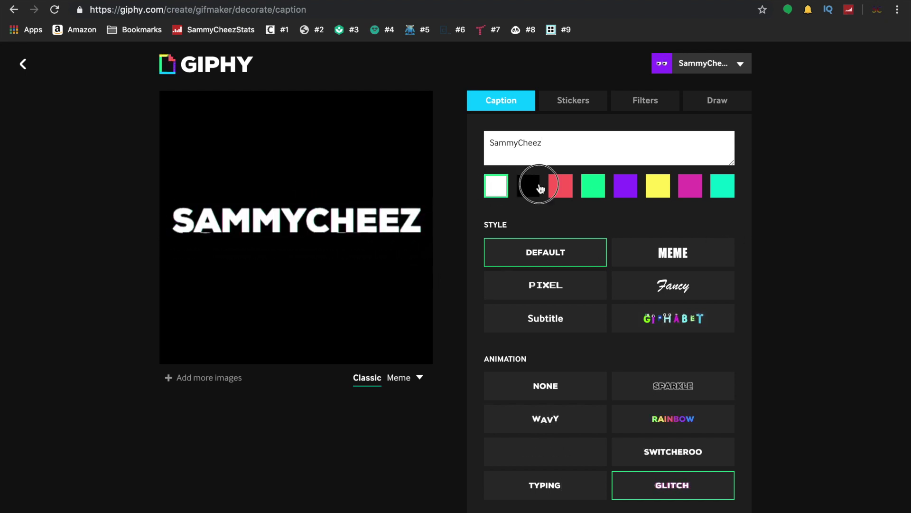
left_click(595, 191)
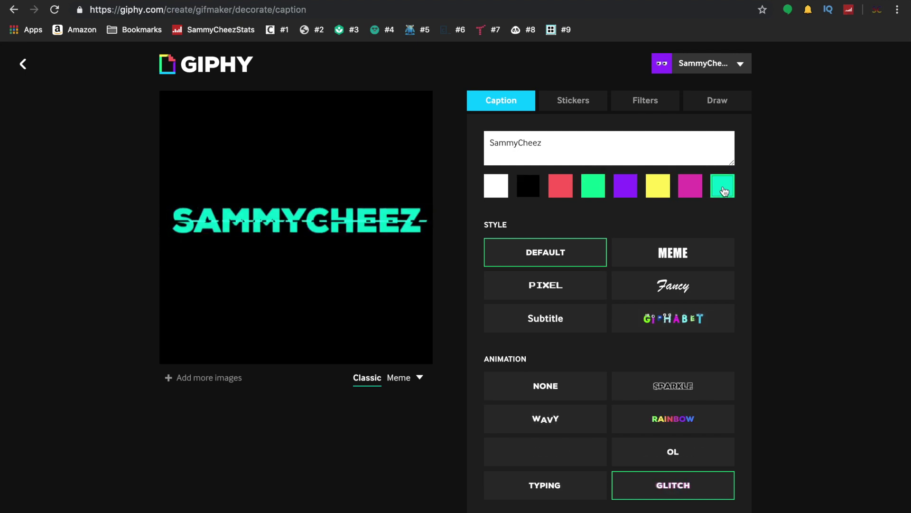
left_click(498, 189)
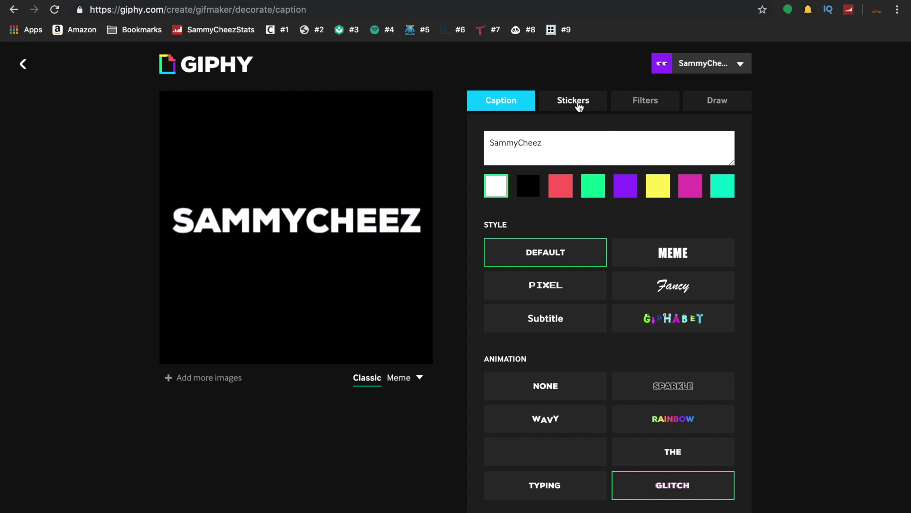
left_click(579, 106)
scroll(598, 323, "down", 3)
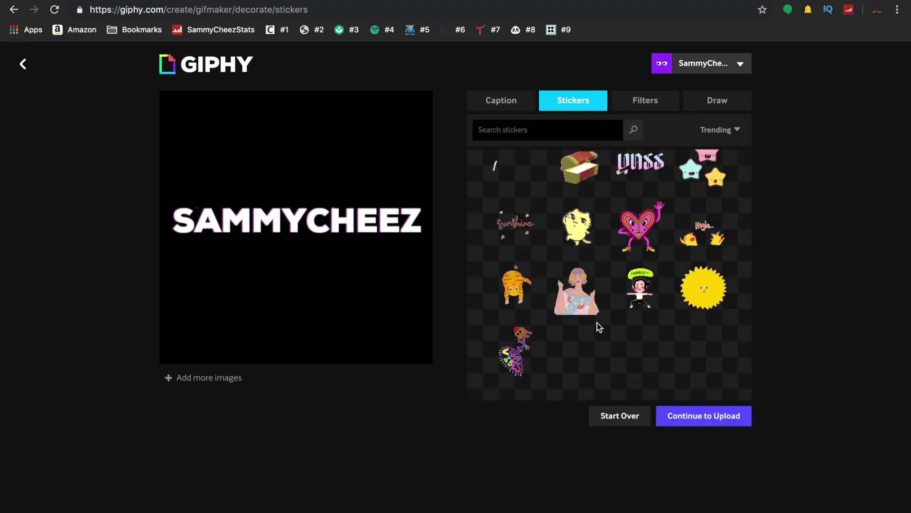
- Preview the Bad TV, Glitch, Rainbow, B & W and ASCII filters on the GIF
left_click(638, 108)
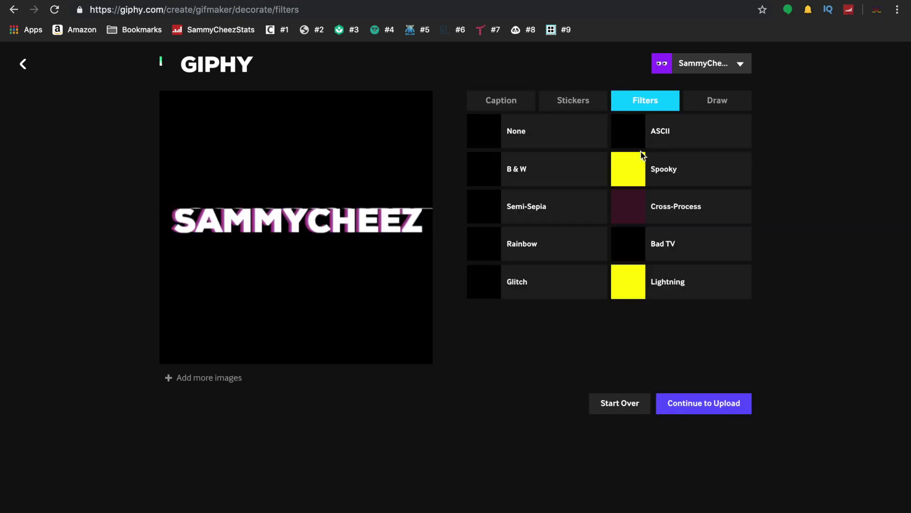
left_click(677, 245)
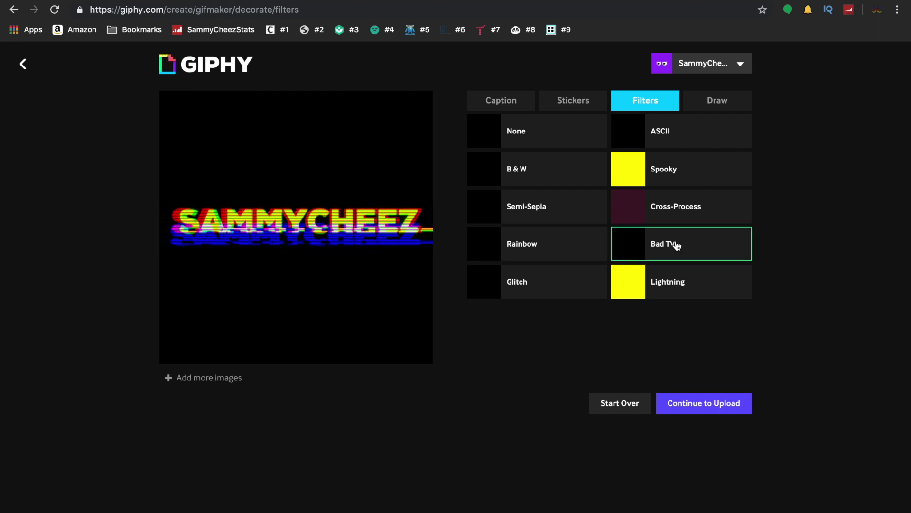
left_click(571, 290)
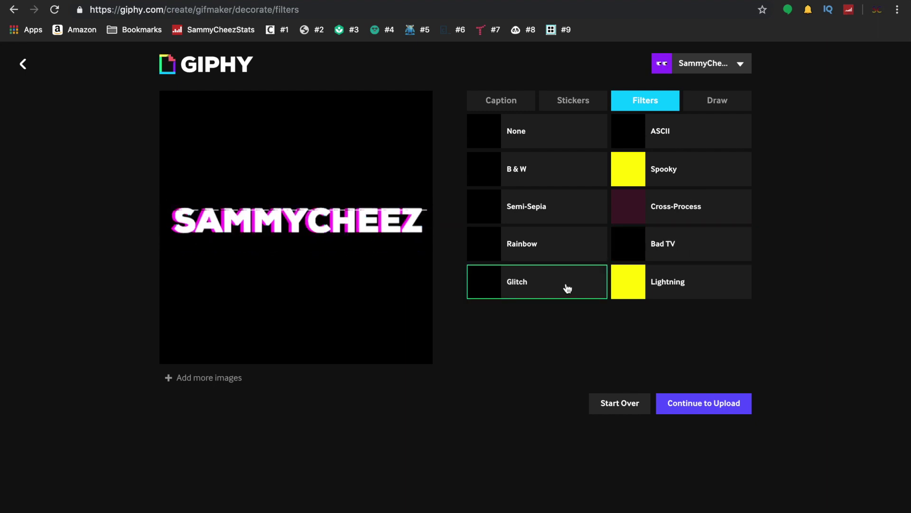
left_click(543, 260)
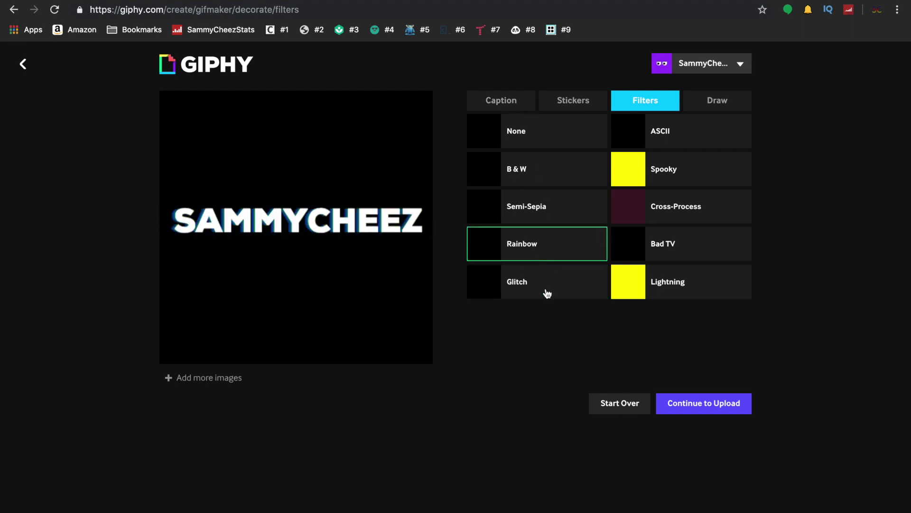
left_click(539, 182)
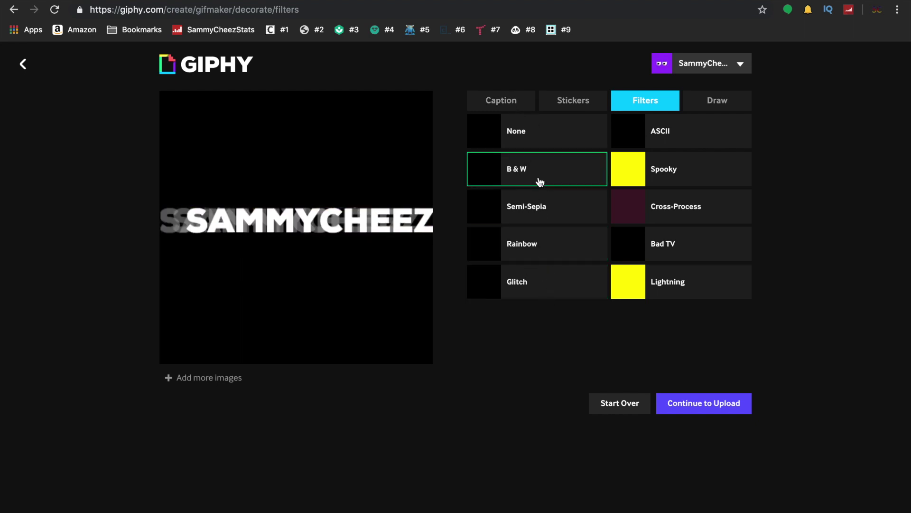
left_click(539, 147)
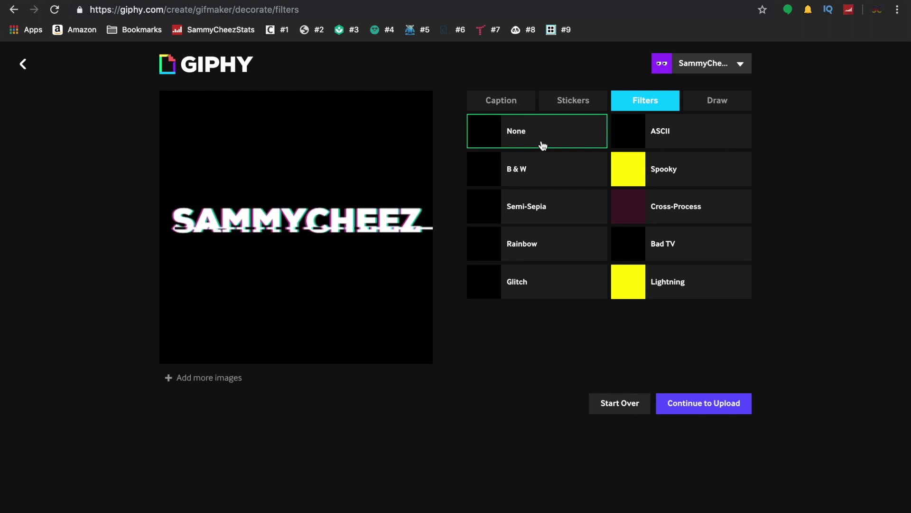
left_click(646, 130)
- Compare Spooky, ASCII, Cross-Process, Bad TV and Lightning, then apply the Glitch filter
left_click(653, 173)
left_click(653, 136)
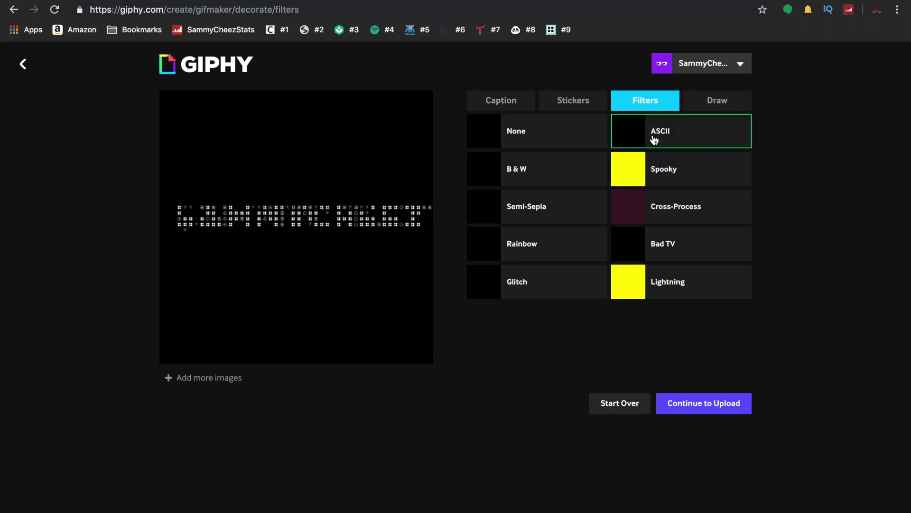
left_click(655, 154)
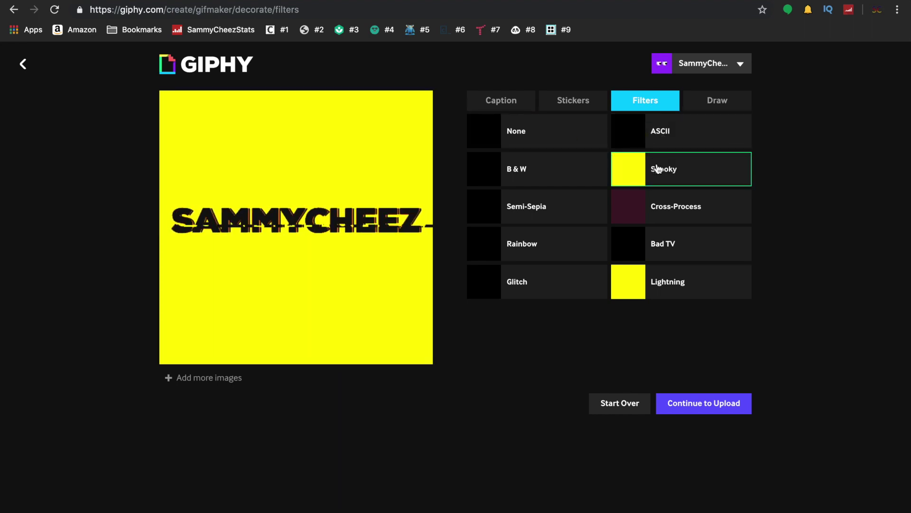
left_click(666, 212)
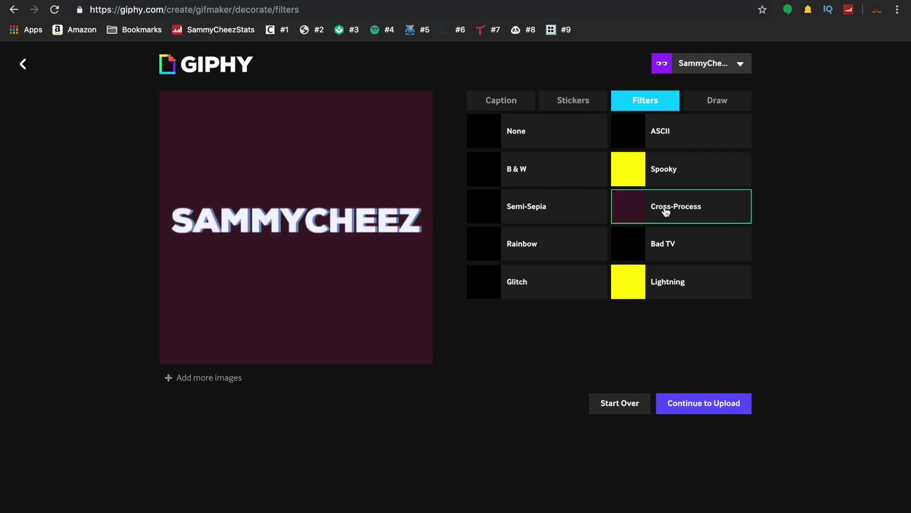
left_click(666, 244)
left_click(664, 222)
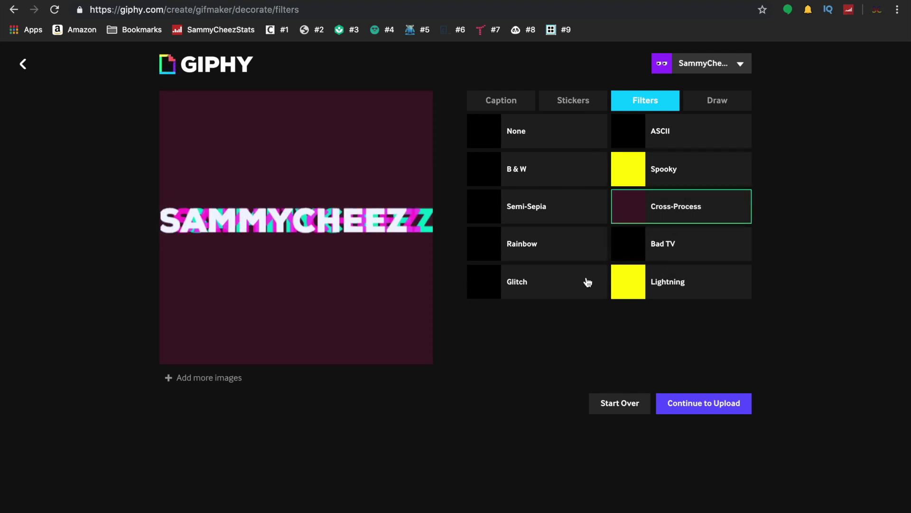
left_click(636, 289)
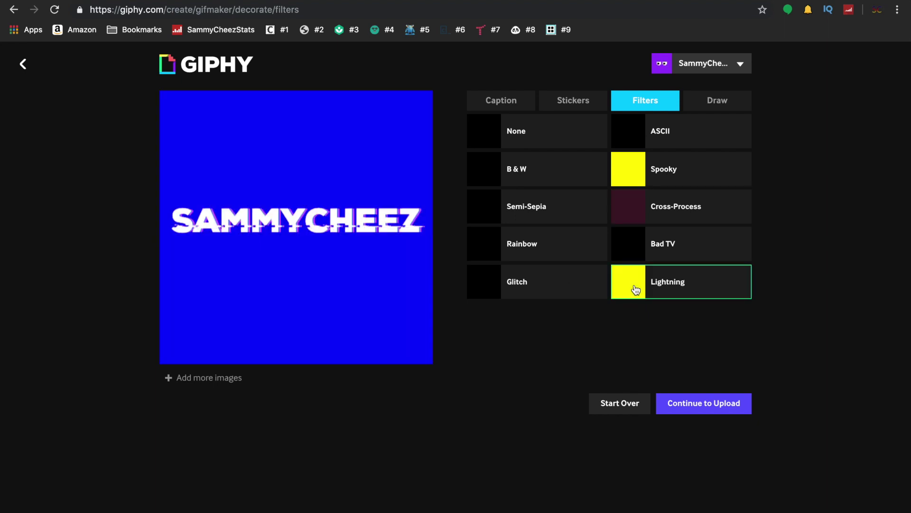
left_click(554, 285)
- Try the Pixel, Gifabet and Subtitle caption styles and a sparkle animation
left_click(502, 104)
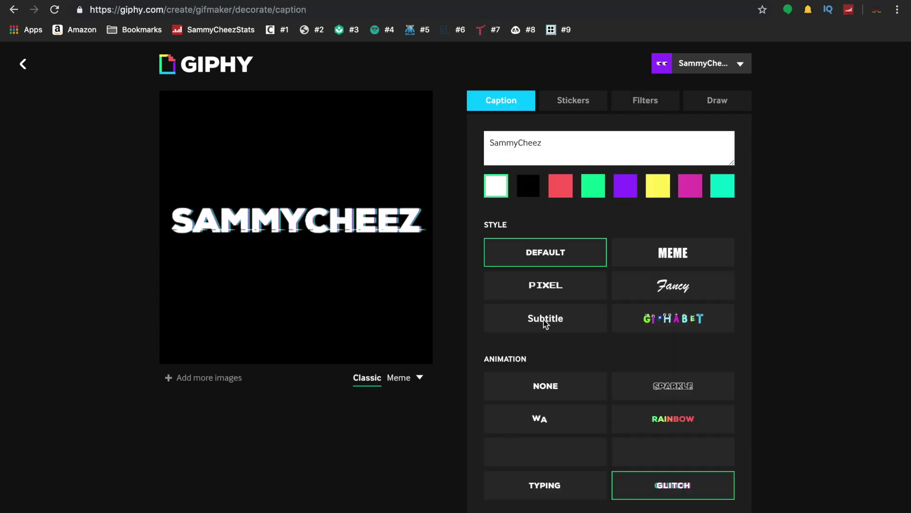
left_click(574, 286)
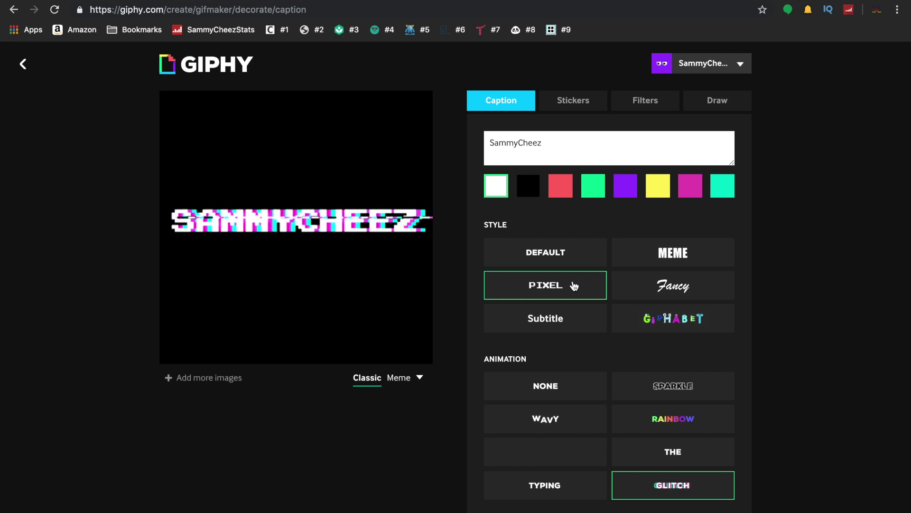
left_click(644, 321)
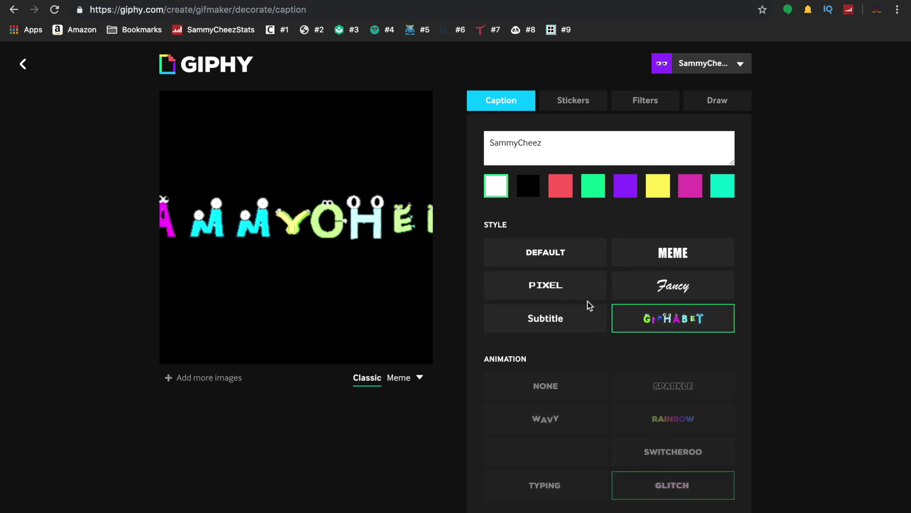
left_click(562, 314)
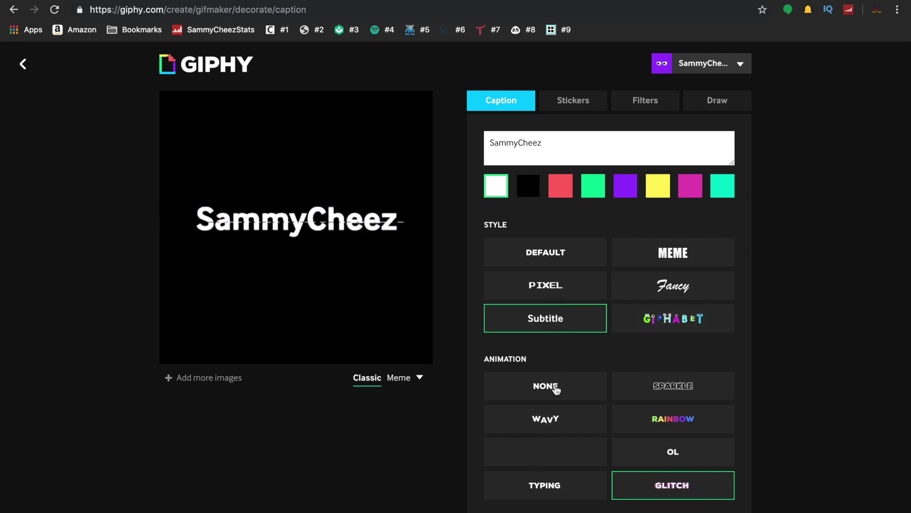
left_click(658, 388)
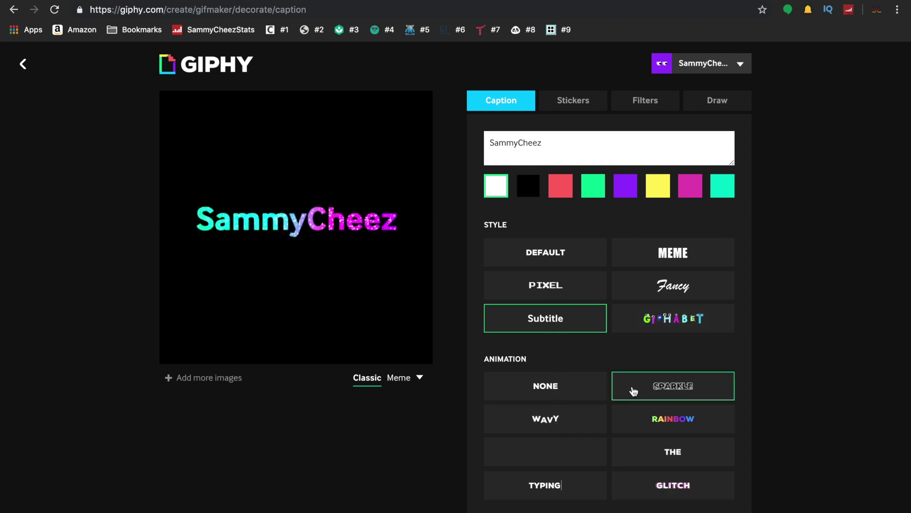
left_click(557, 385)
- Try wave and typed-out animations, settle on Switcheroo with the Pixel font, and move to the drawing options
left_click(556, 432)
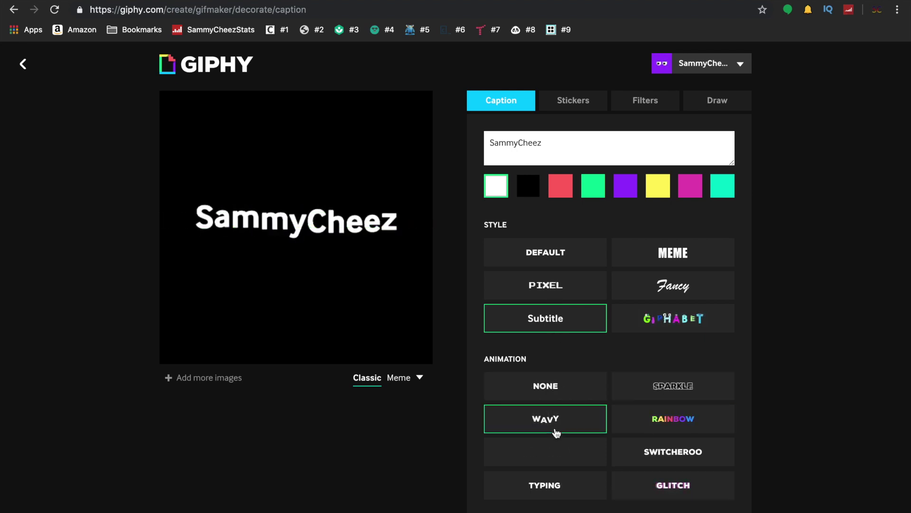
left_click(557, 458)
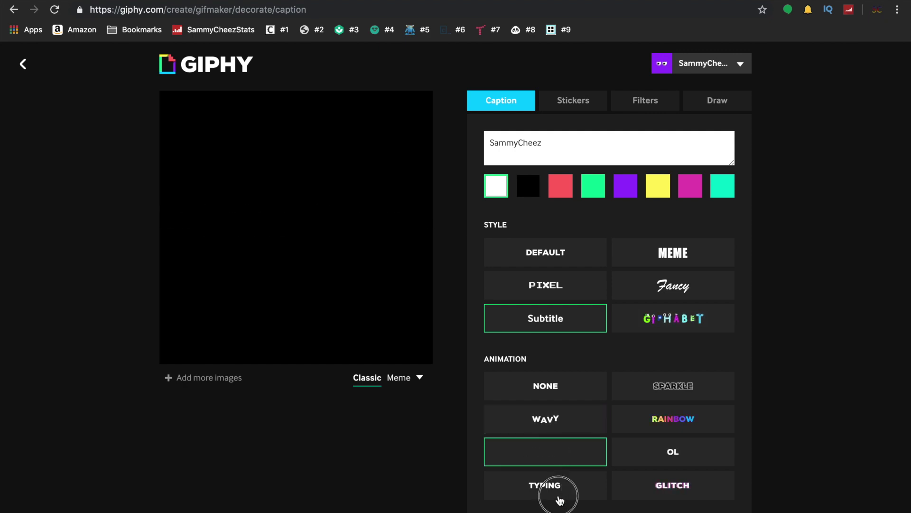
left_click(560, 493)
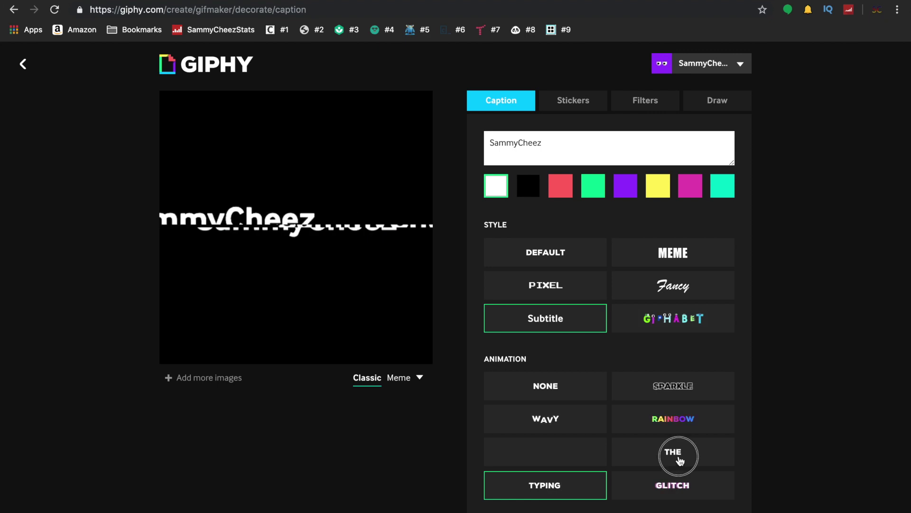
left_click(679, 459)
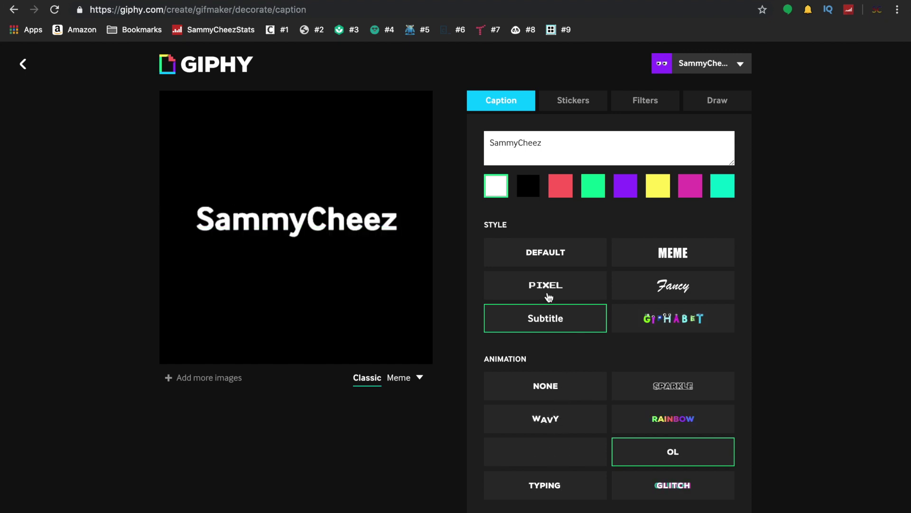
left_click(548, 297)
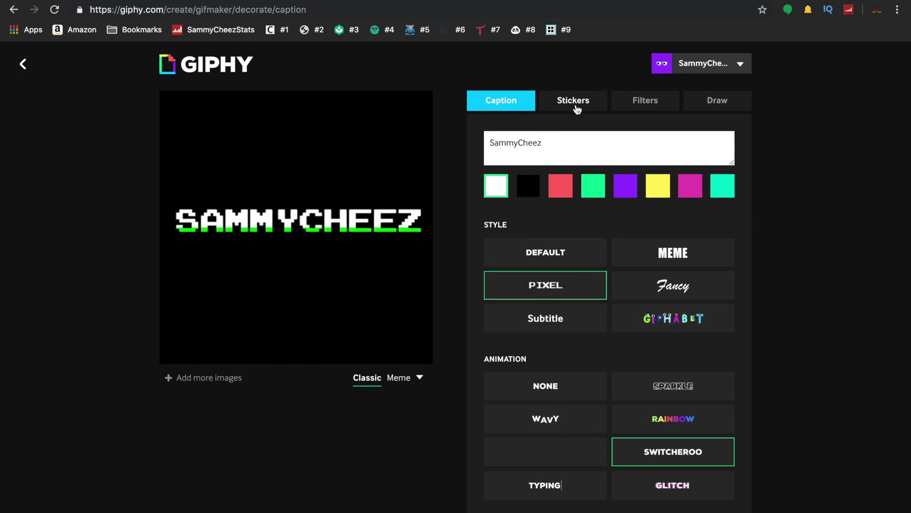
left_click(619, 103)
left_click(717, 99)
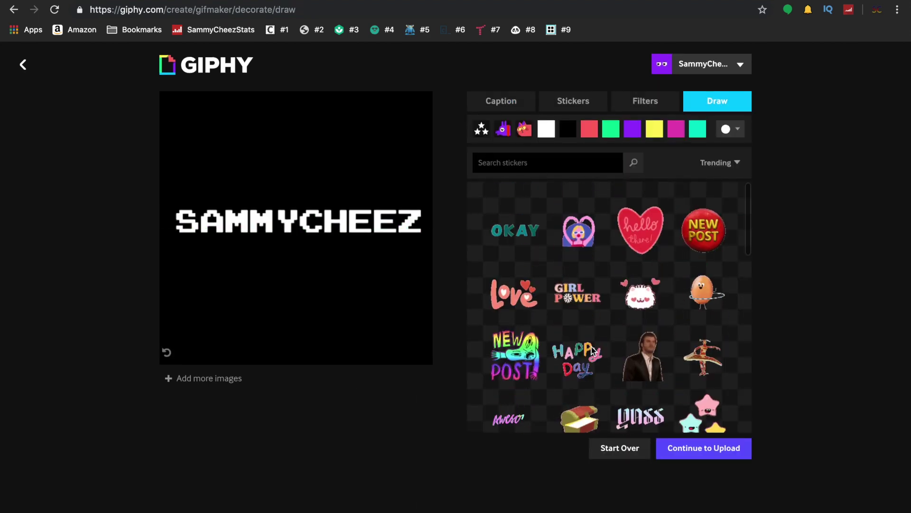
scroll(592, 349, "down", 1)
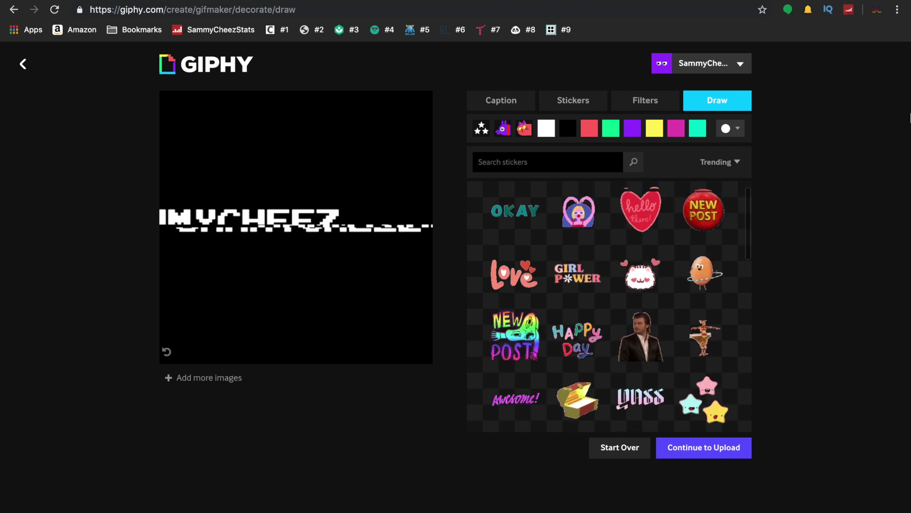
- Set the Pixel caption's animation to None so the text stays still
left_click(503, 102)
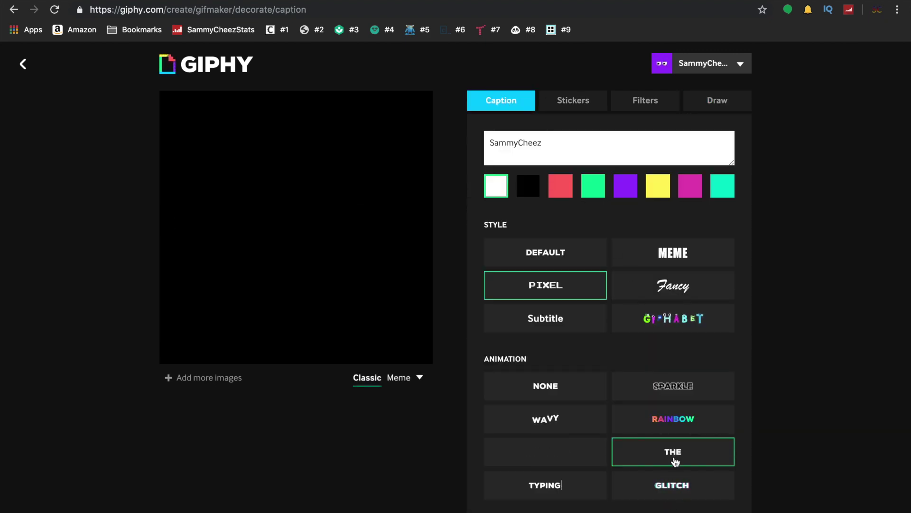
left_click(560, 382)
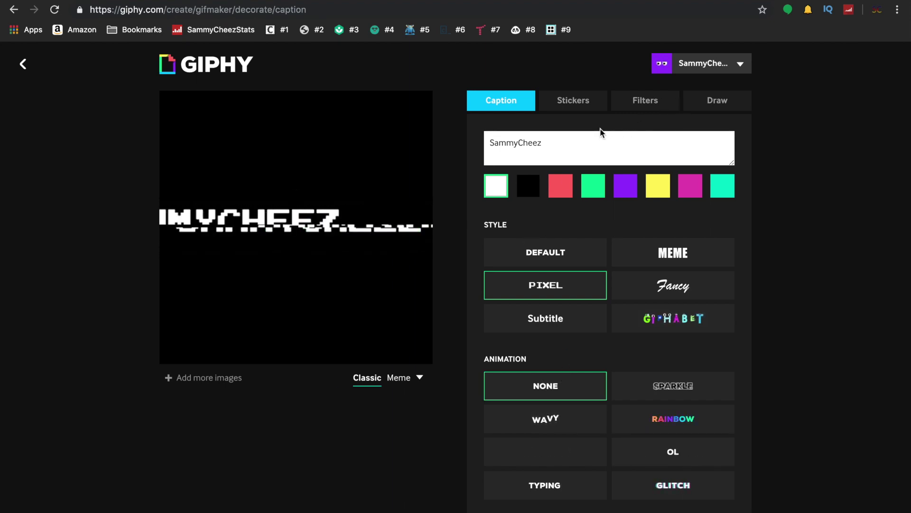
- In the drawing options, choose yellow as the drawing colour after trying purple
left_click(708, 101)
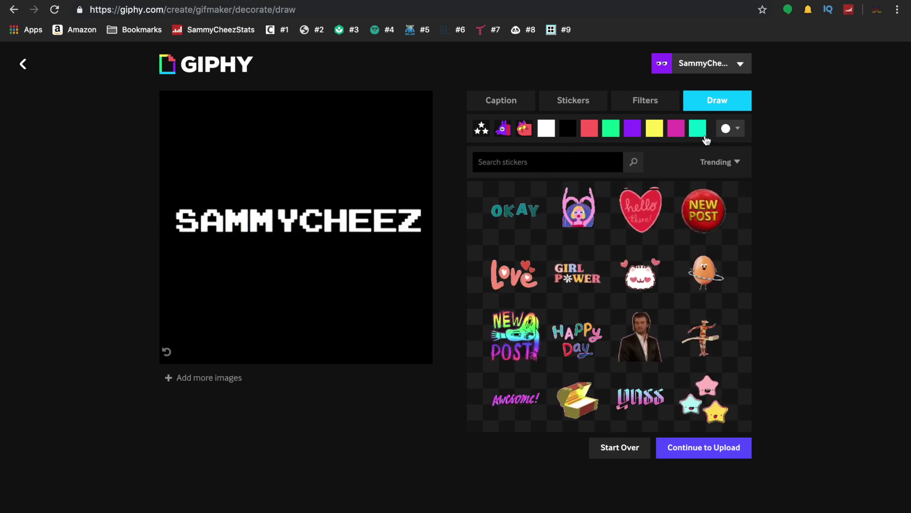
left_click(726, 128)
left_click(632, 129)
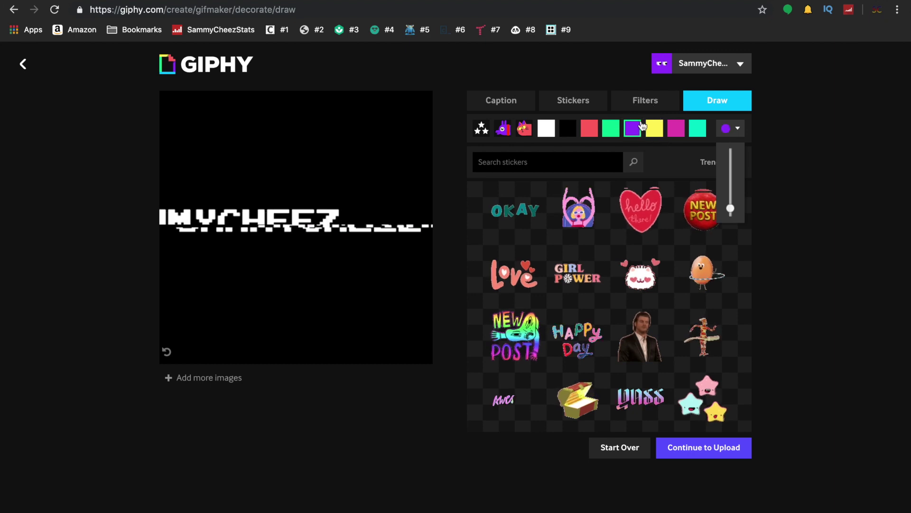
left_click(649, 133)
type("co")
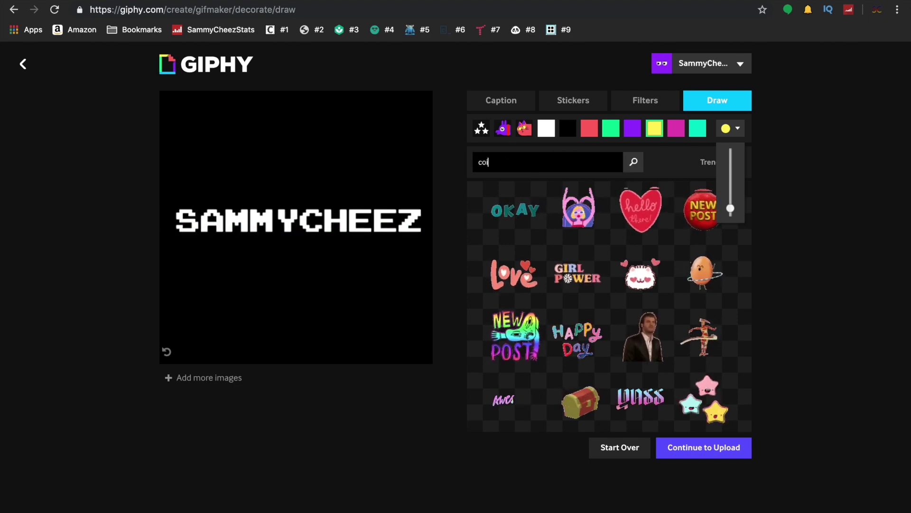
type("im")
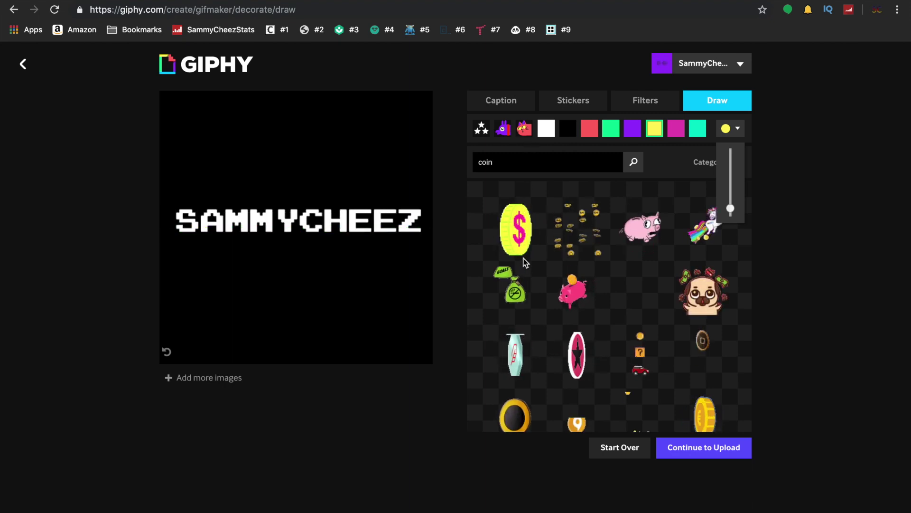
scroll(629, 365, "down", 3)
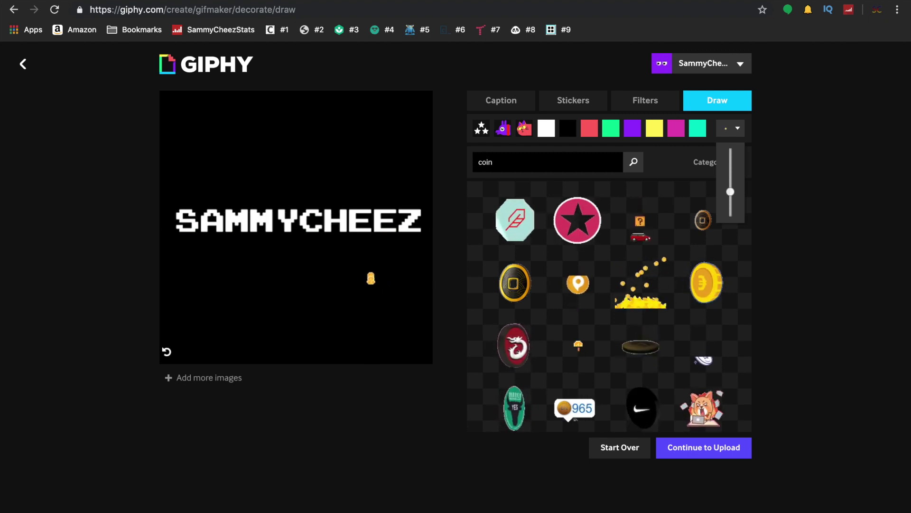
- Move and enlarge the coin sticker, try meme layouts, return to the classic centred caption and enlarge it
left_click(497, 100)
left_click_drag(373, 273, 304, 278)
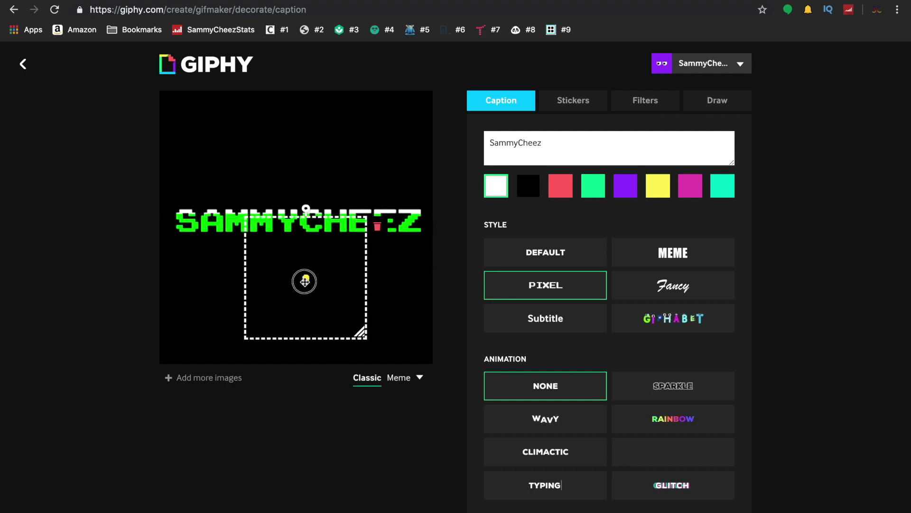
left_click_drag(362, 335, 427, 350)
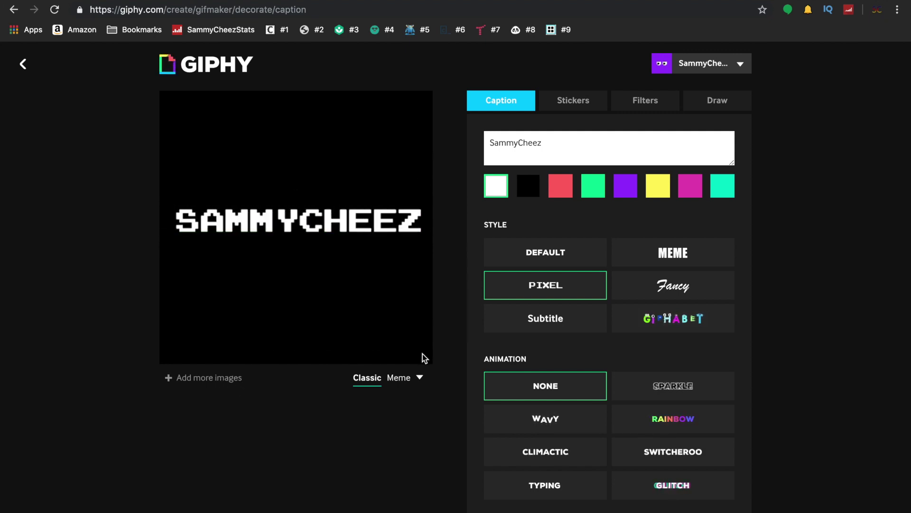
left_click(412, 381)
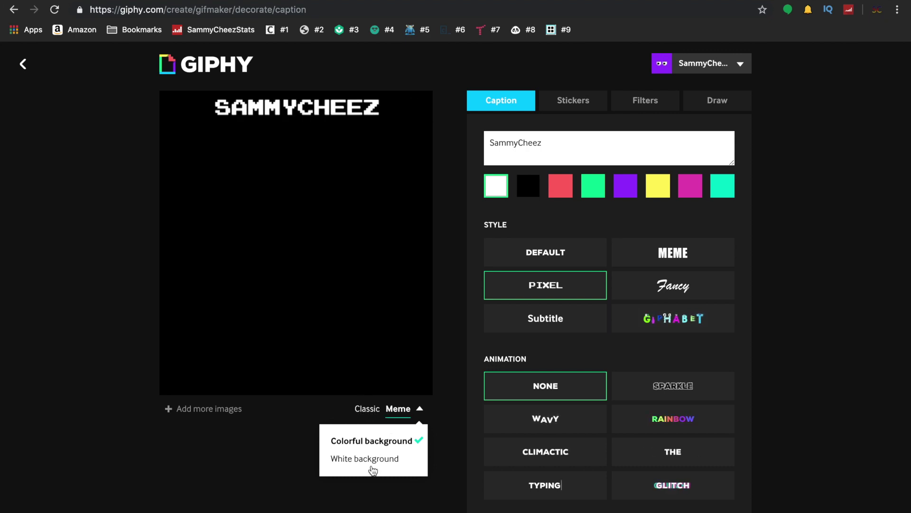
left_click(370, 459)
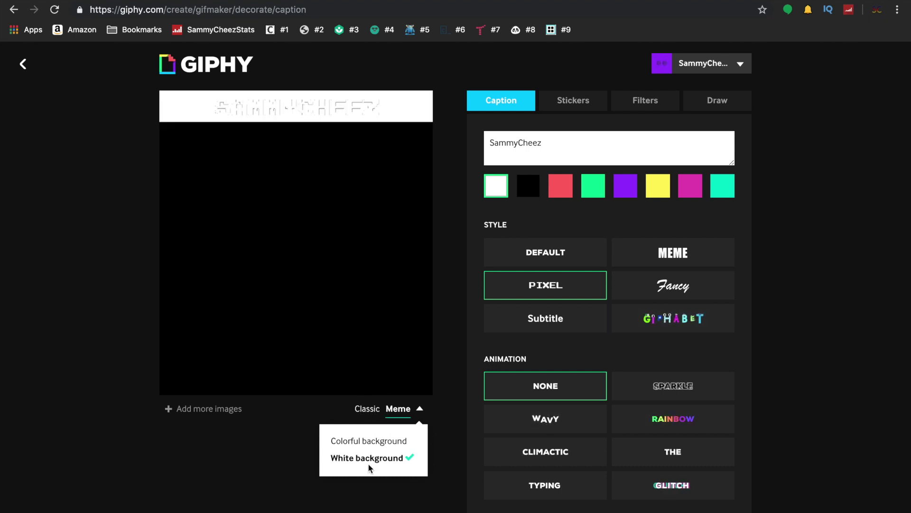
left_click(361, 443)
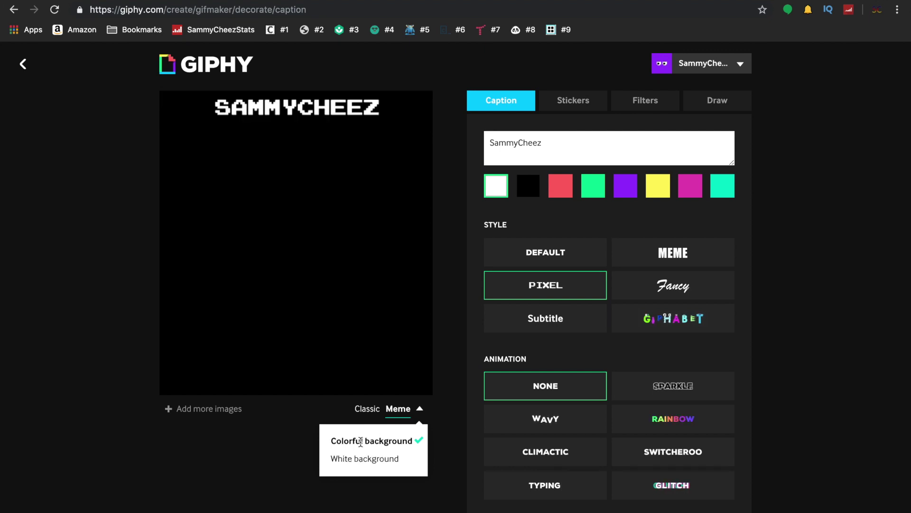
left_click(361, 419)
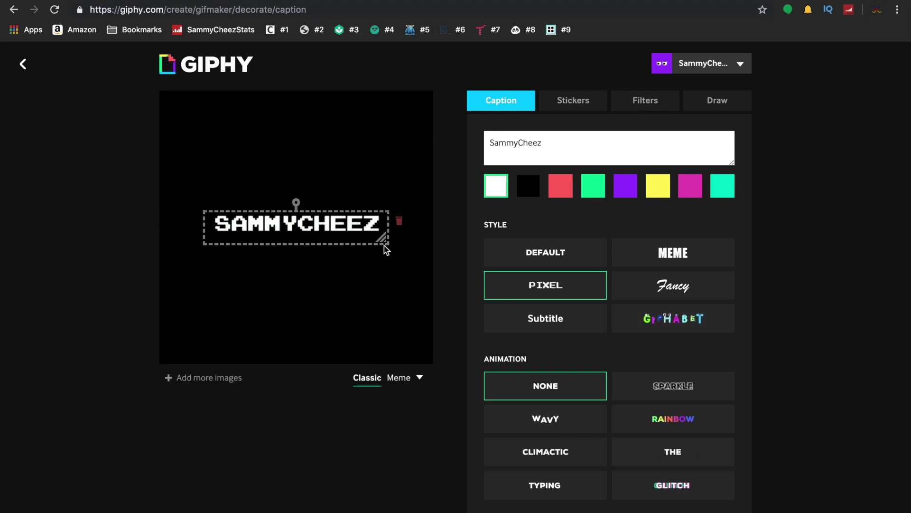
left_click_drag(393, 246, 430, 262)
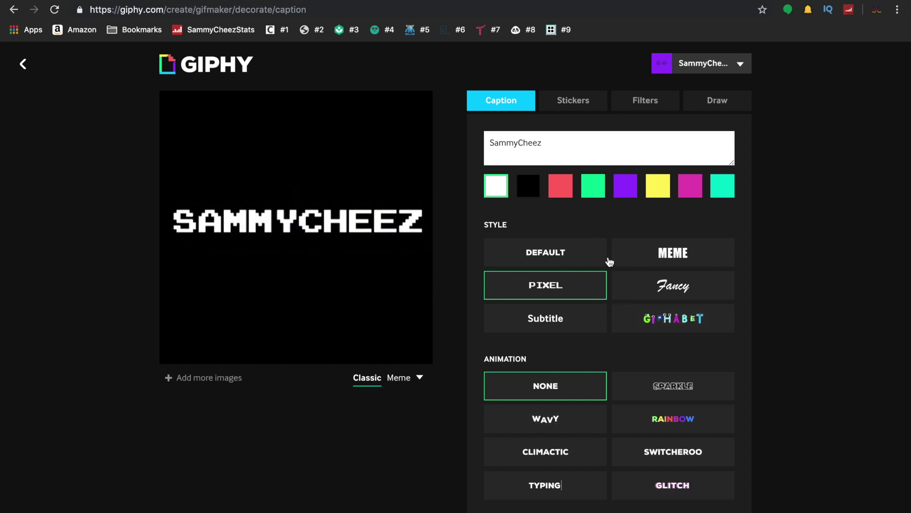
- Try Meme, Default and Fancy fonts, keep Pixel, and give the caption a rainbow animation
left_click(646, 260)
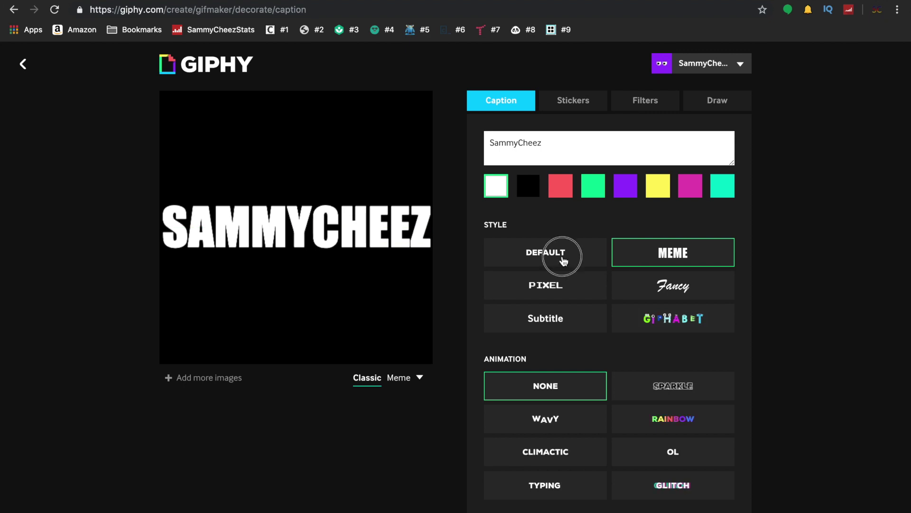
left_click(562, 260)
left_click(662, 291)
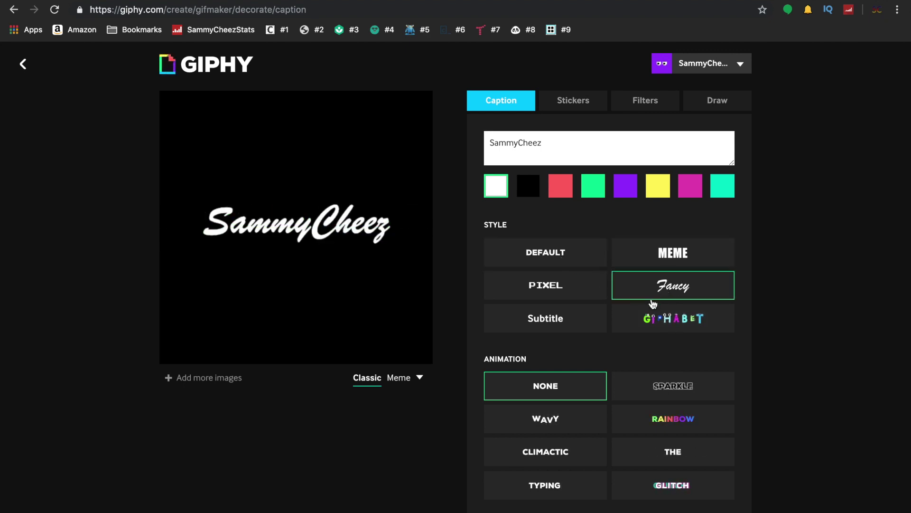
left_click(573, 298)
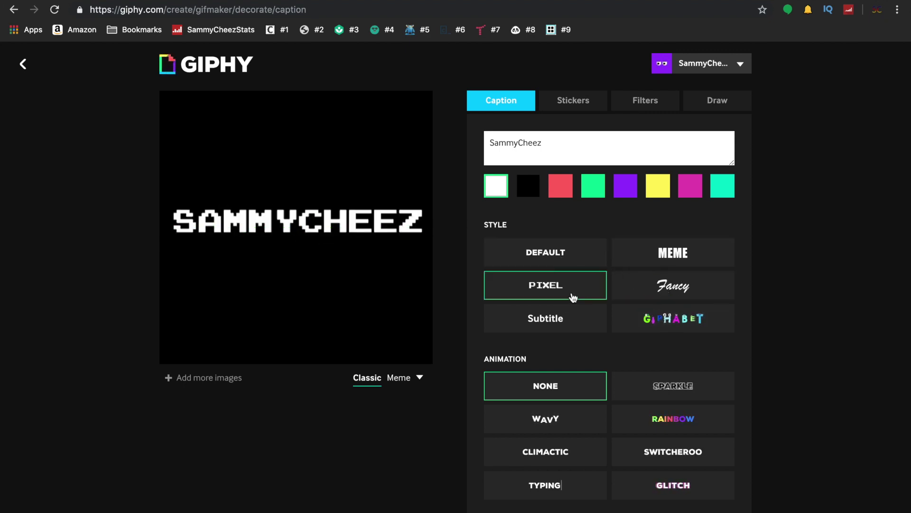
left_click(675, 422)
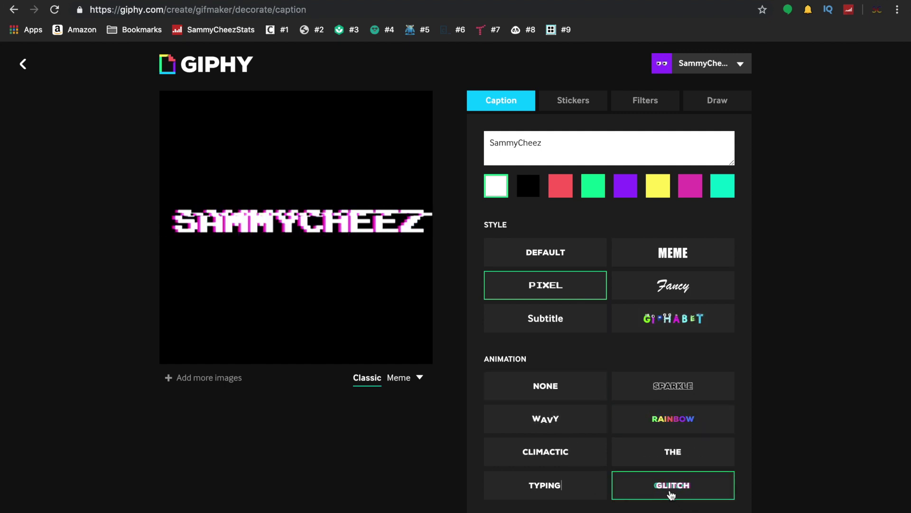
left_click(569, 109)
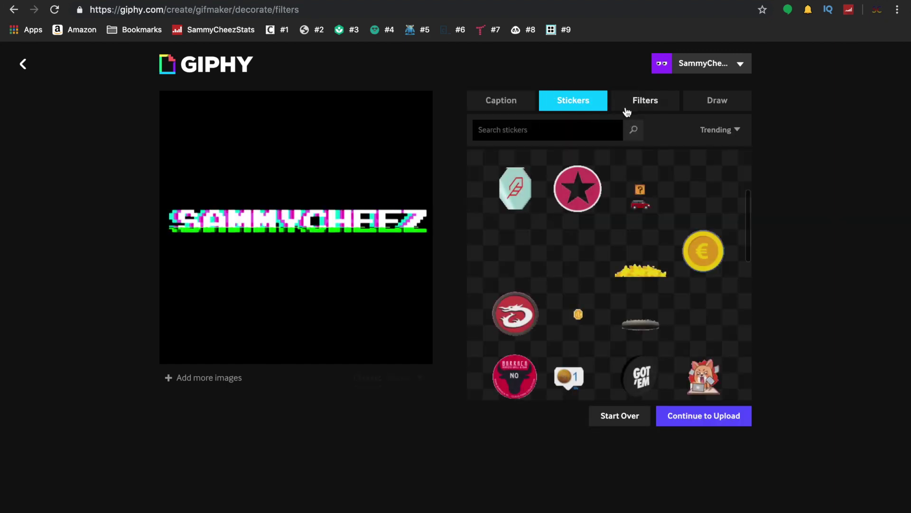
- Preview Spooky, ASCII, Bad TV, Lightning, Glitch, Rainbow, Semi-Sepia and B & W filters against no filter
left_click(627, 112)
left_click(687, 170)
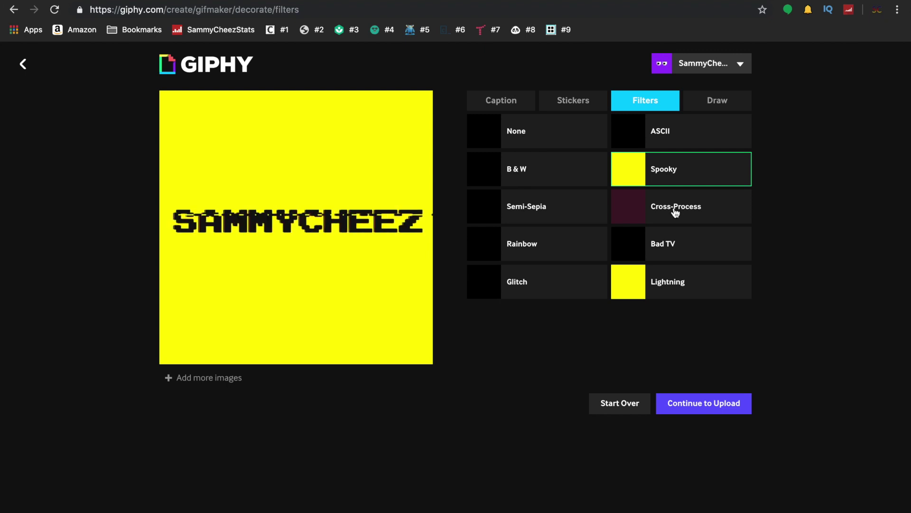
left_click(656, 131)
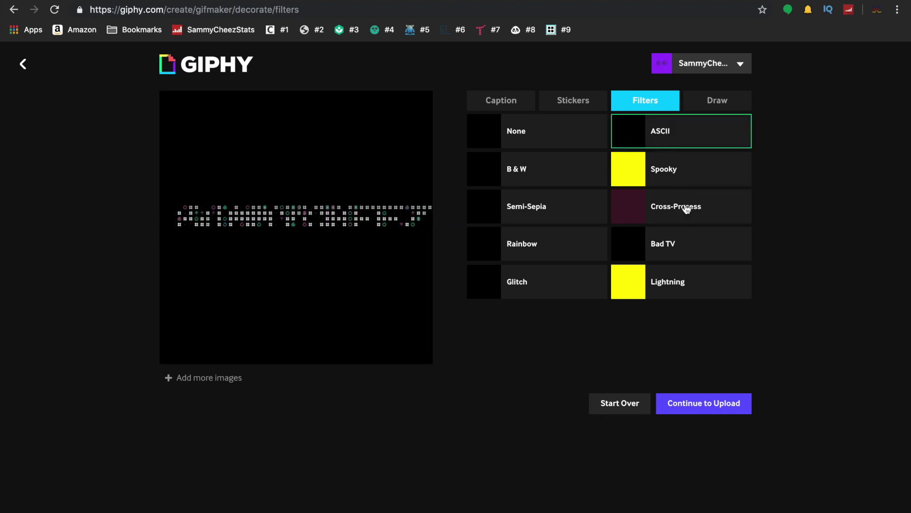
left_click(689, 244)
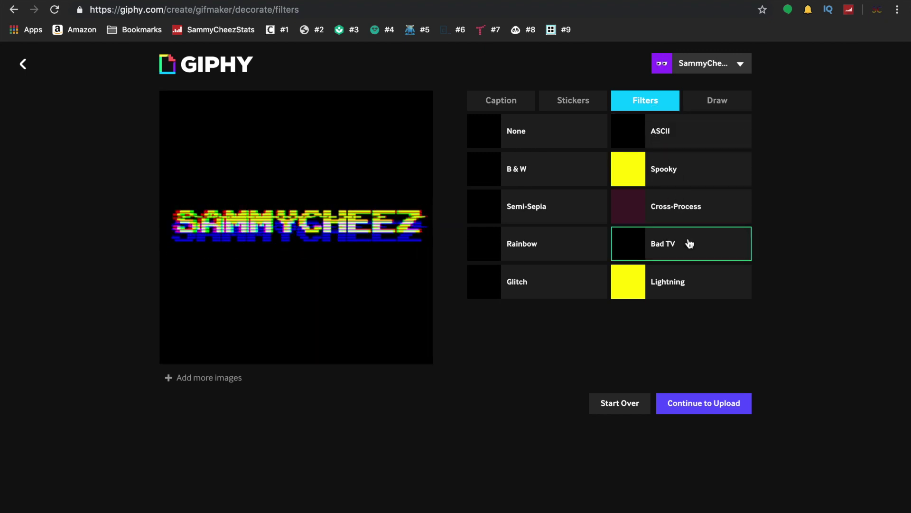
left_click(690, 284)
left_click(564, 278)
left_click(548, 249)
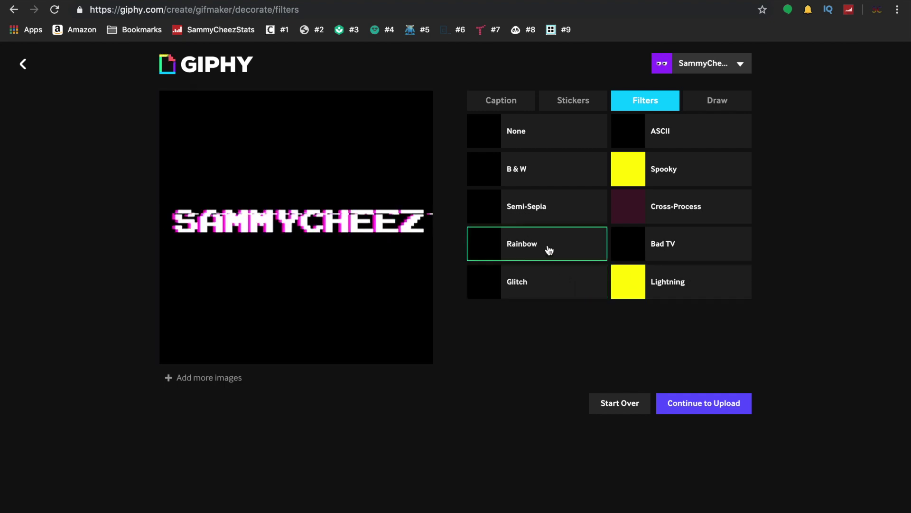
left_click(536, 208)
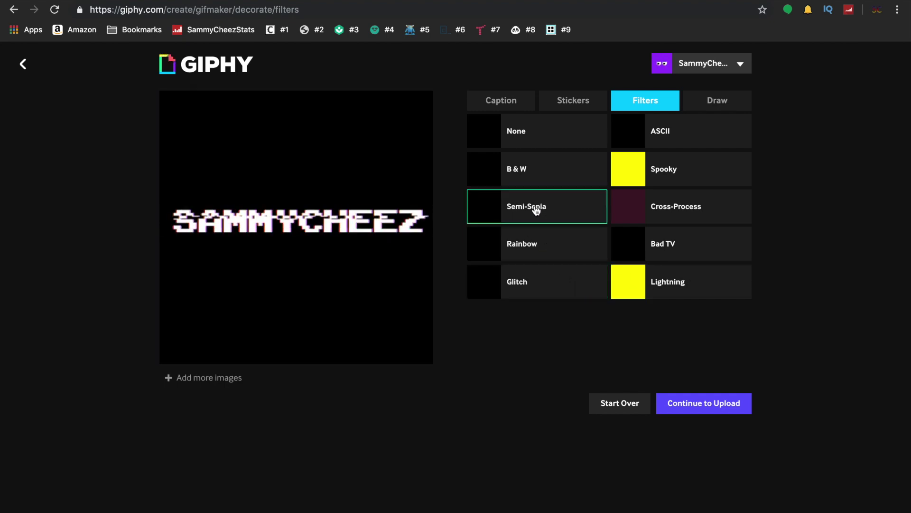
left_click(531, 164)
left_click(525, 134)
- Compare Spooky with the original and Cross-Process, settle on Spooky, and continue to upload
left_click(639, 176)
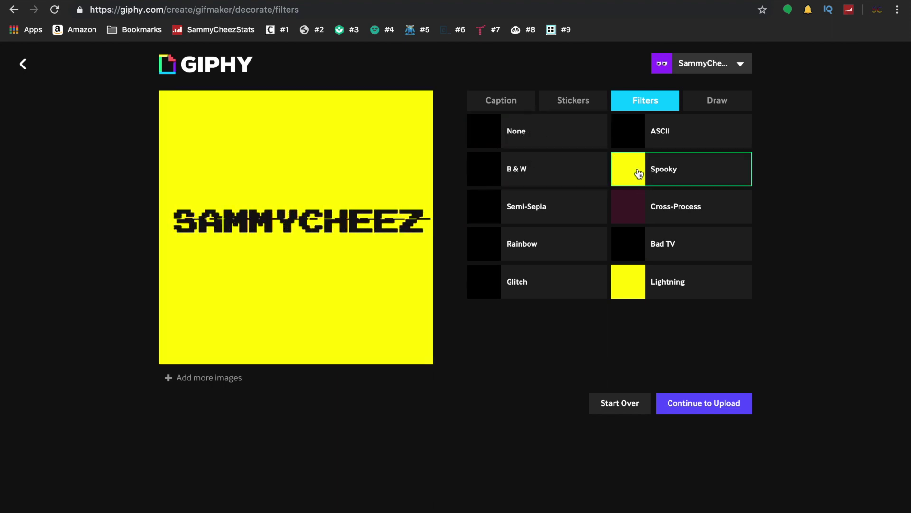
left_click(525, 134)
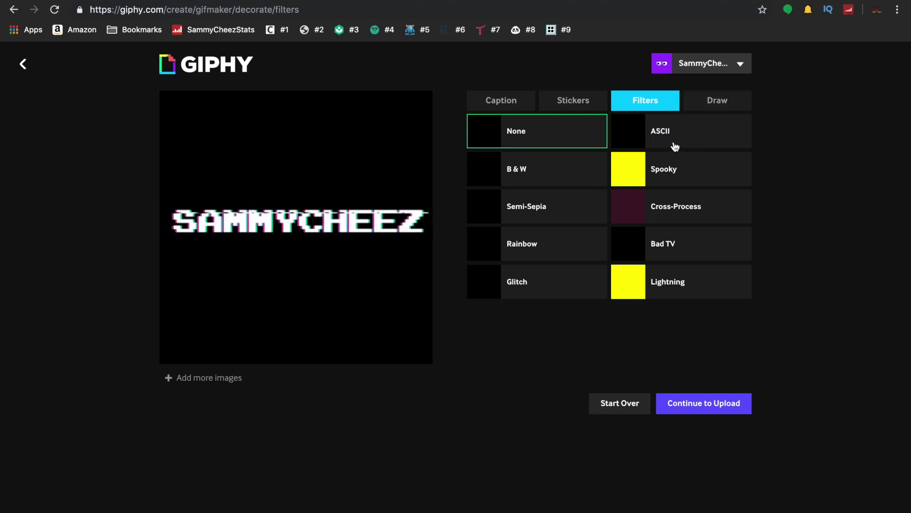
left_click(692, 202)
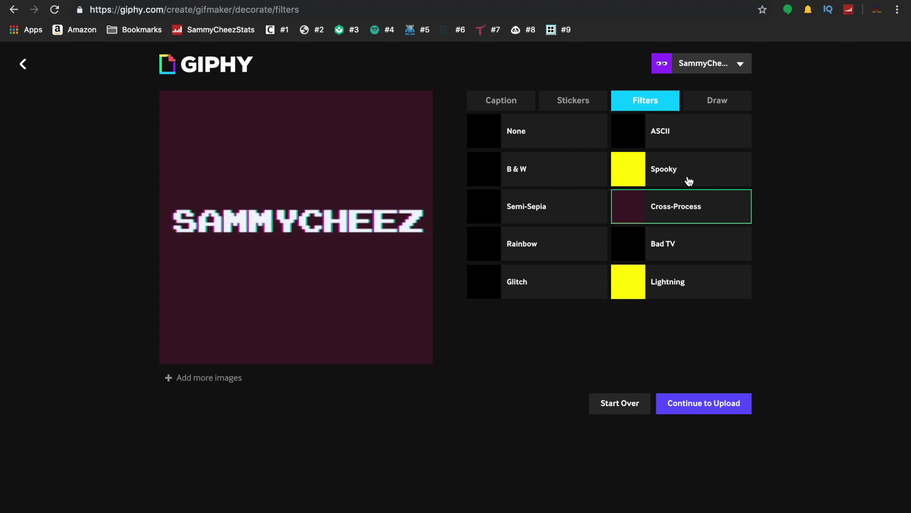
left_click(689, 181)
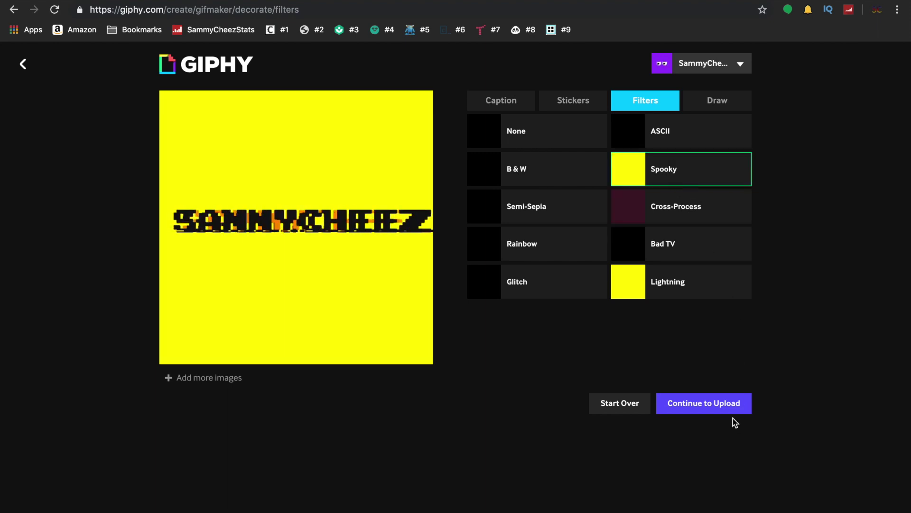
left_click(725, 404)
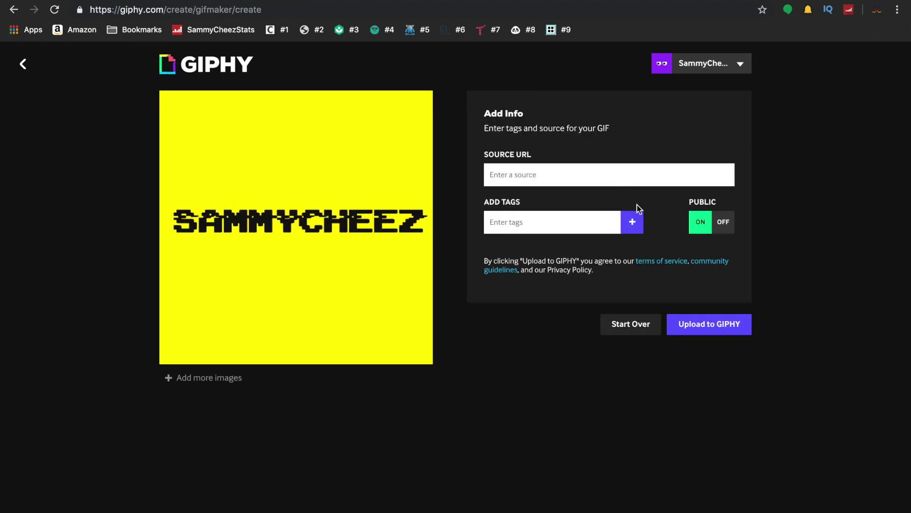
- Upload the SammyCheez GIF to GIPHY with Public turned off
left_click(722, 225)
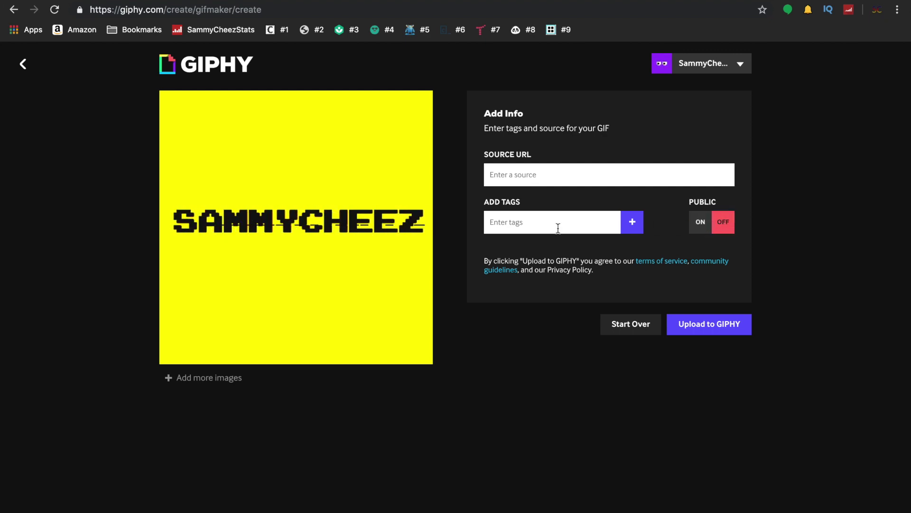
left_click(699, 326)
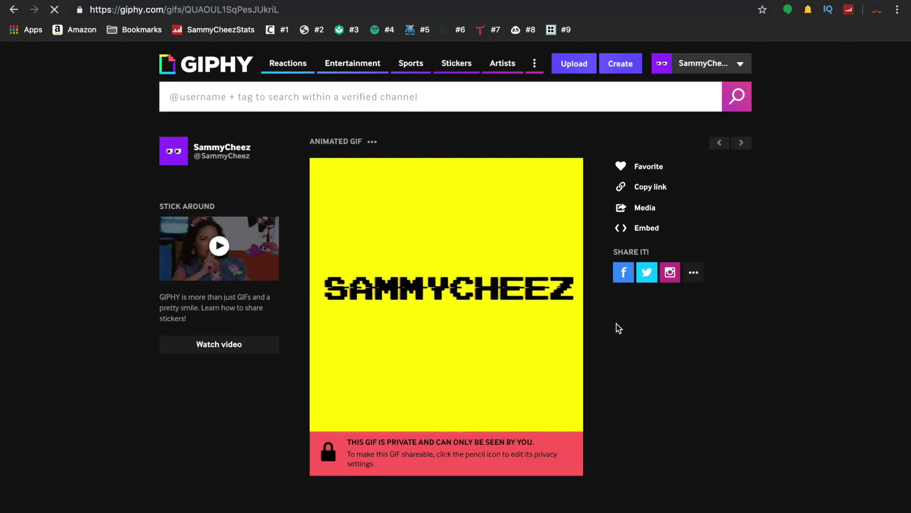
- Save the uploaded GIF image into Downloads via Save Image As
right_click(442, 275)
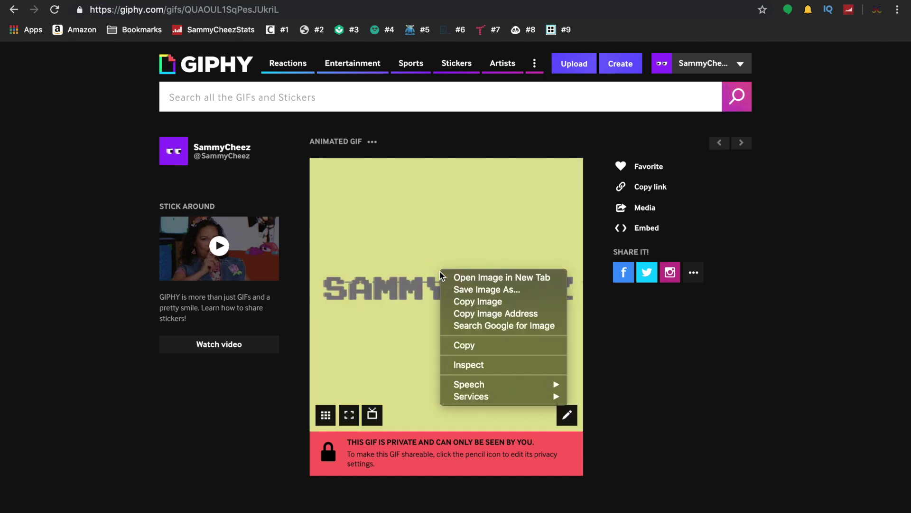
left_click(477, 289)
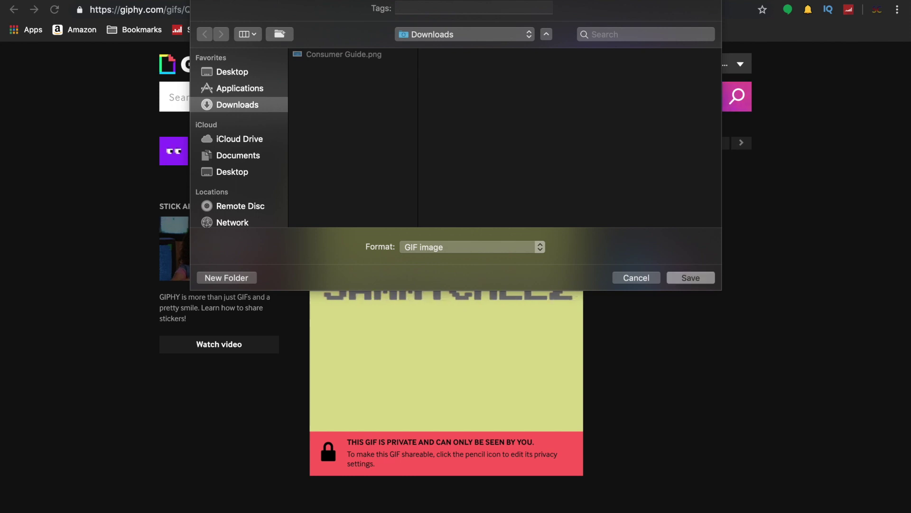
key("Return")
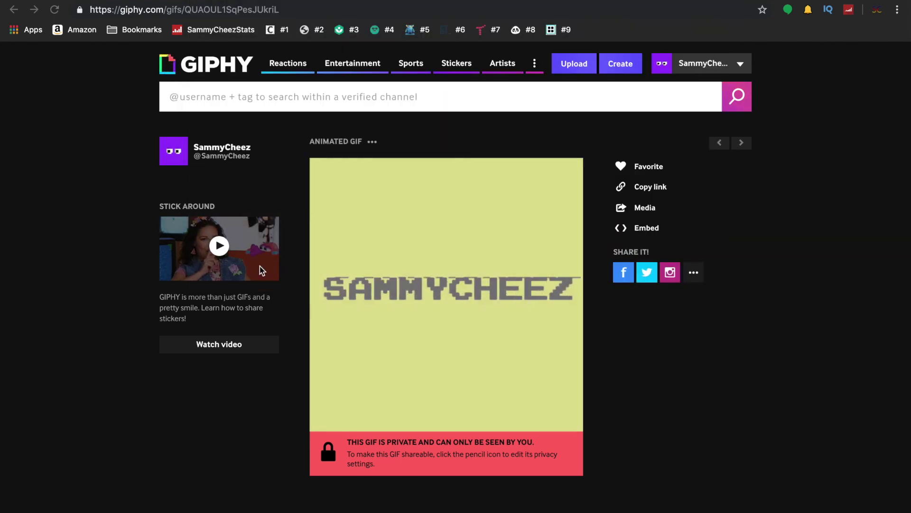
left_click(185, 9)
type("scratch.mit.edu")
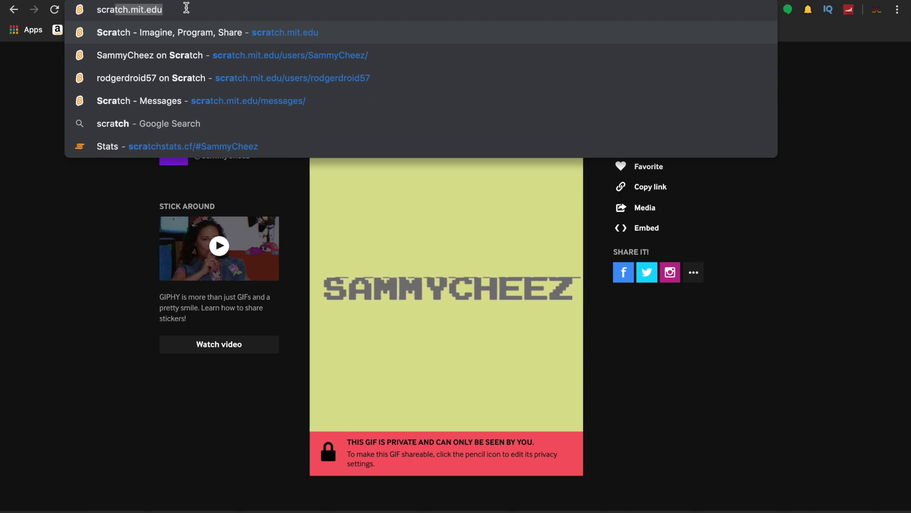
- Go to the Scratch website, navigate to your own profile page, and begin changing the picture
key("Return")
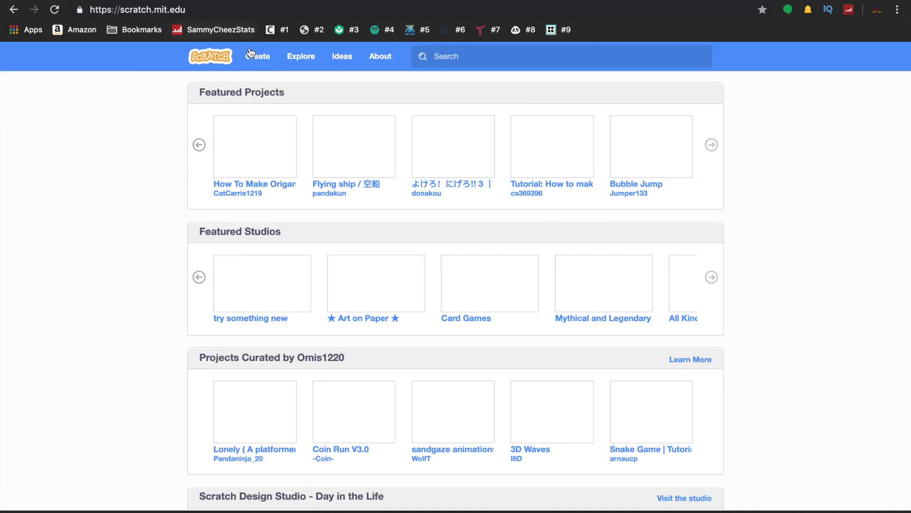
left_click(675, 57)
left_click(659, 91)
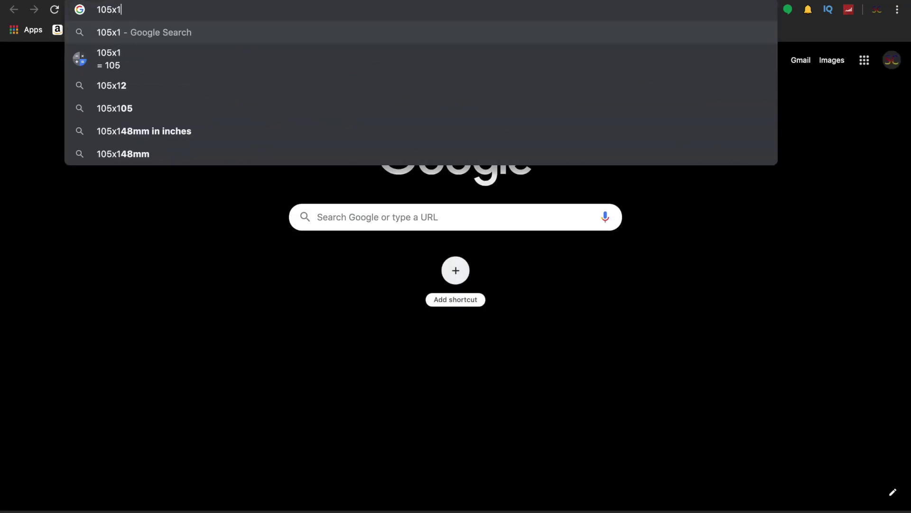
type("05")
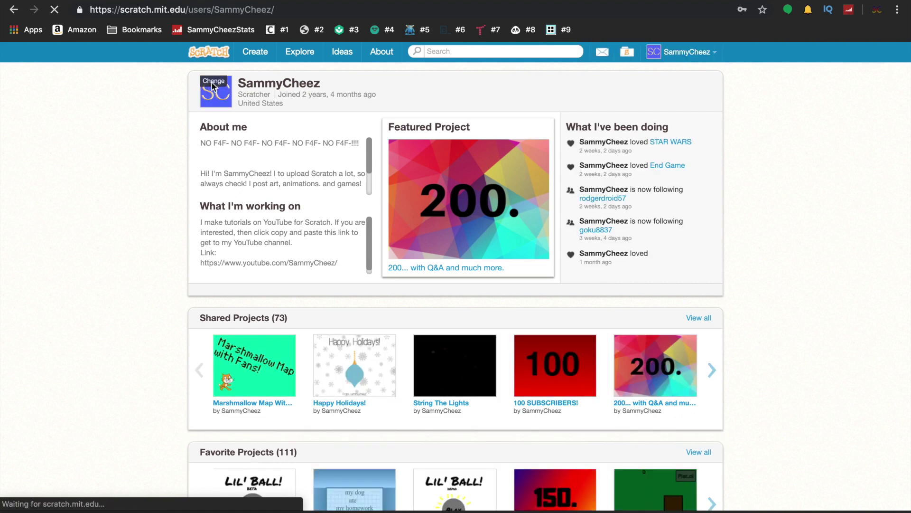
left_click(211, 82)
- Choose the saved yellow GIF from Downloads as the Scratch profile picture
left_click(374, 36)
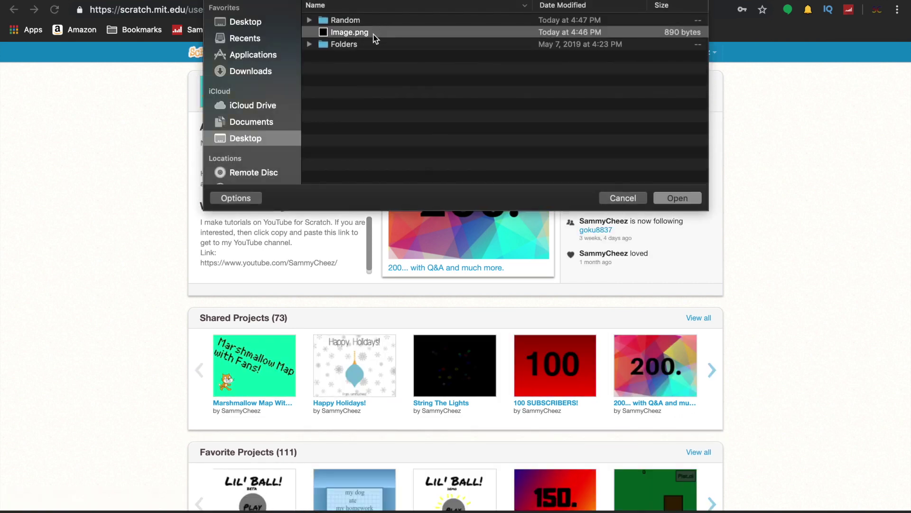
left_click(251, 72)
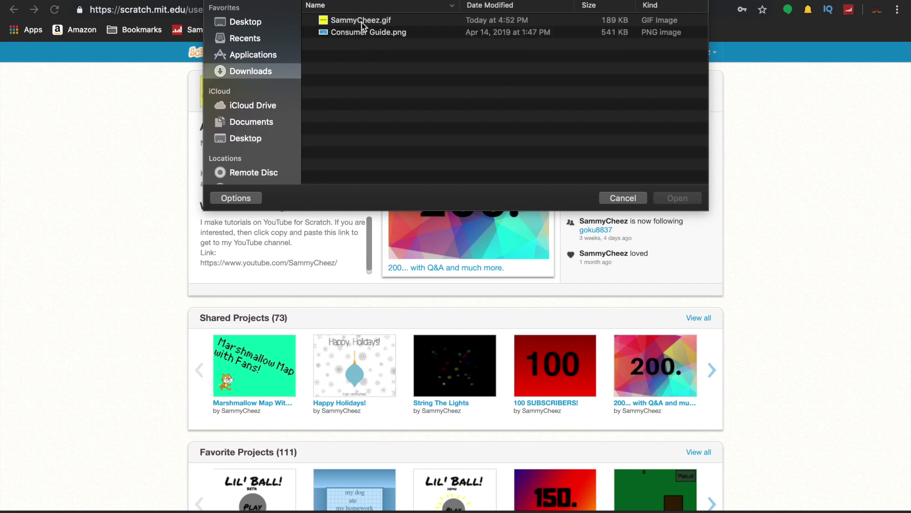
double_click(368, 20)
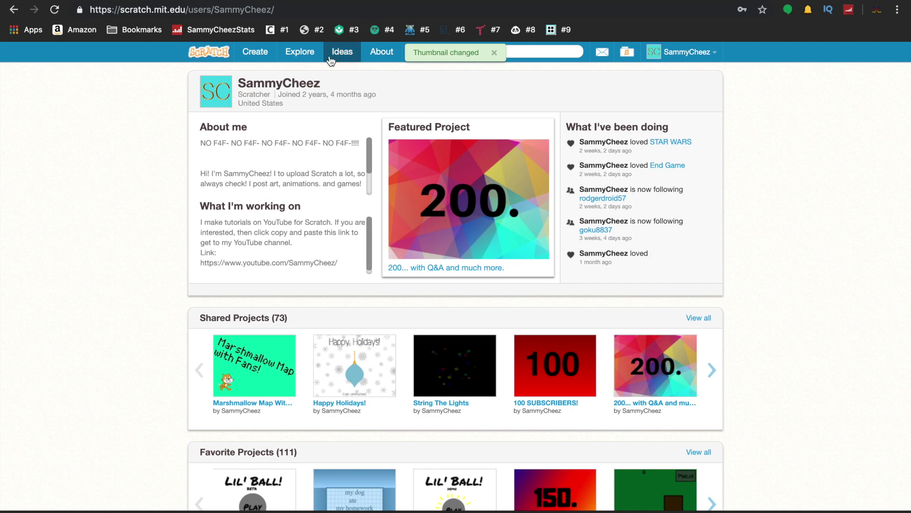
- Reload the profile to show the new picture, then start a new browser tab
left_click(53, 11)
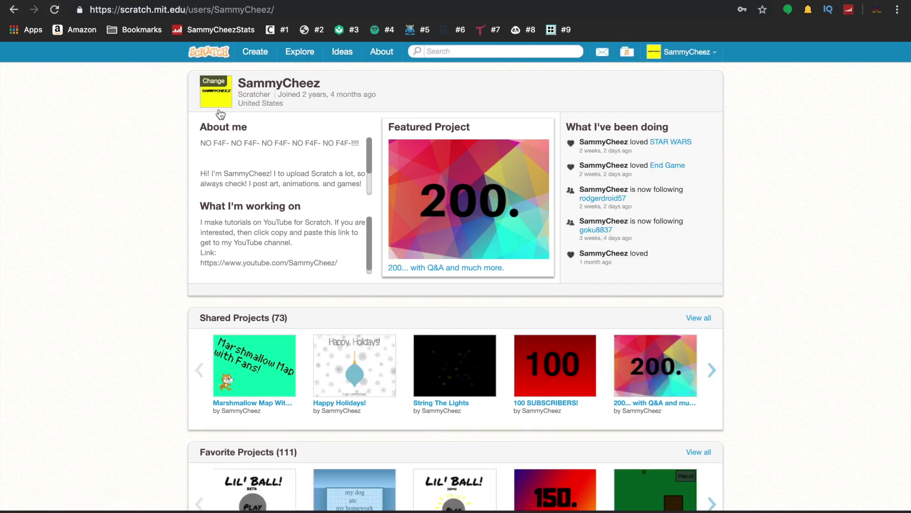
mouse_move(216, 92)
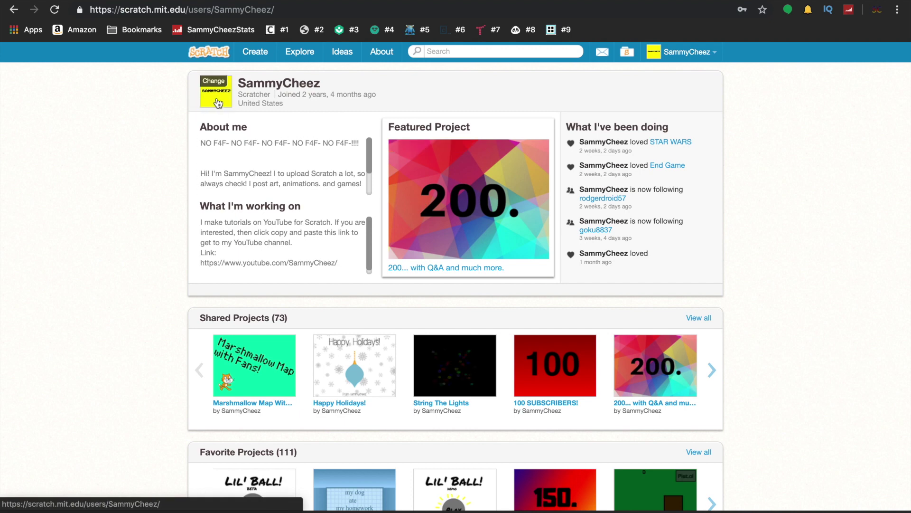
left_click_drag(217, 95, 154, 176)
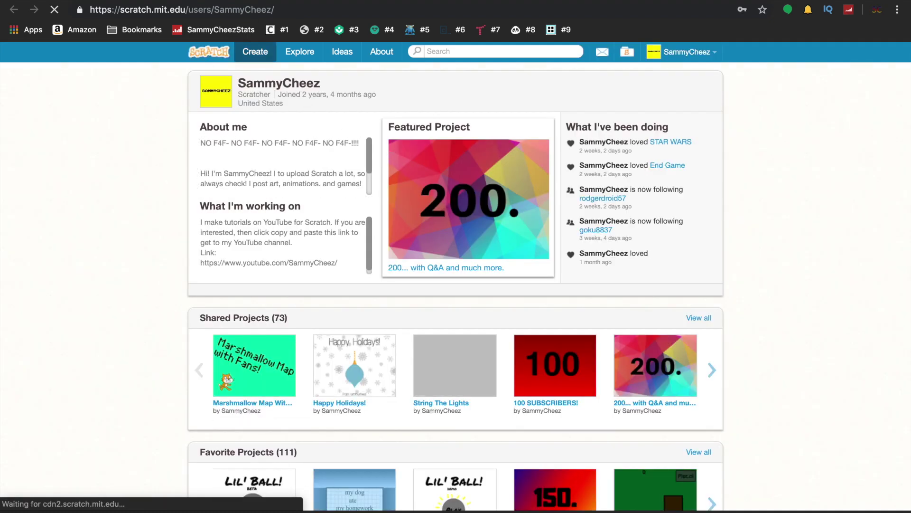
left_click_drag(303, 95, 223, 2)
type("g")
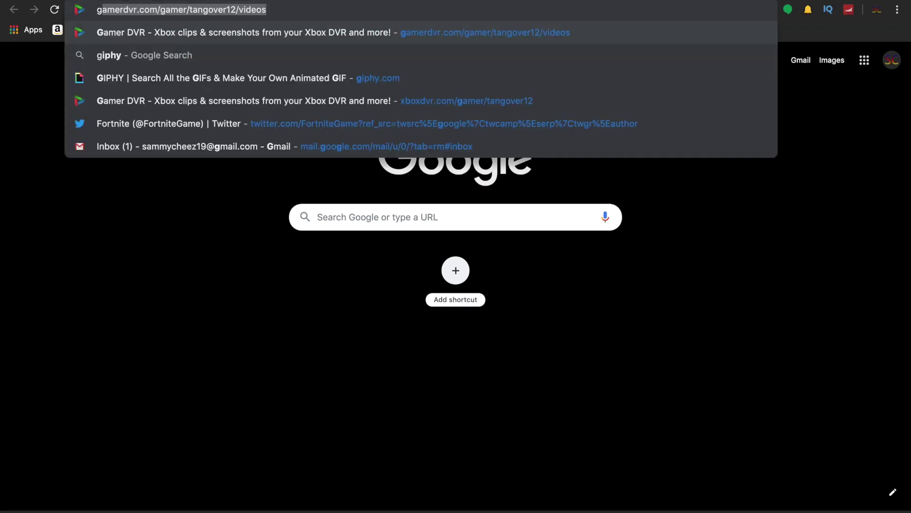
type("i")
- Navigate to the GIPHY website from the address bar
key("Return")
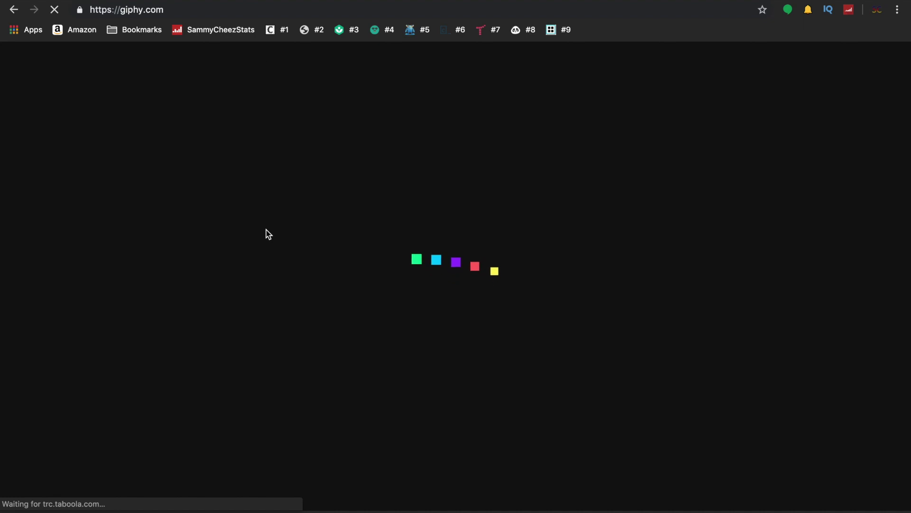